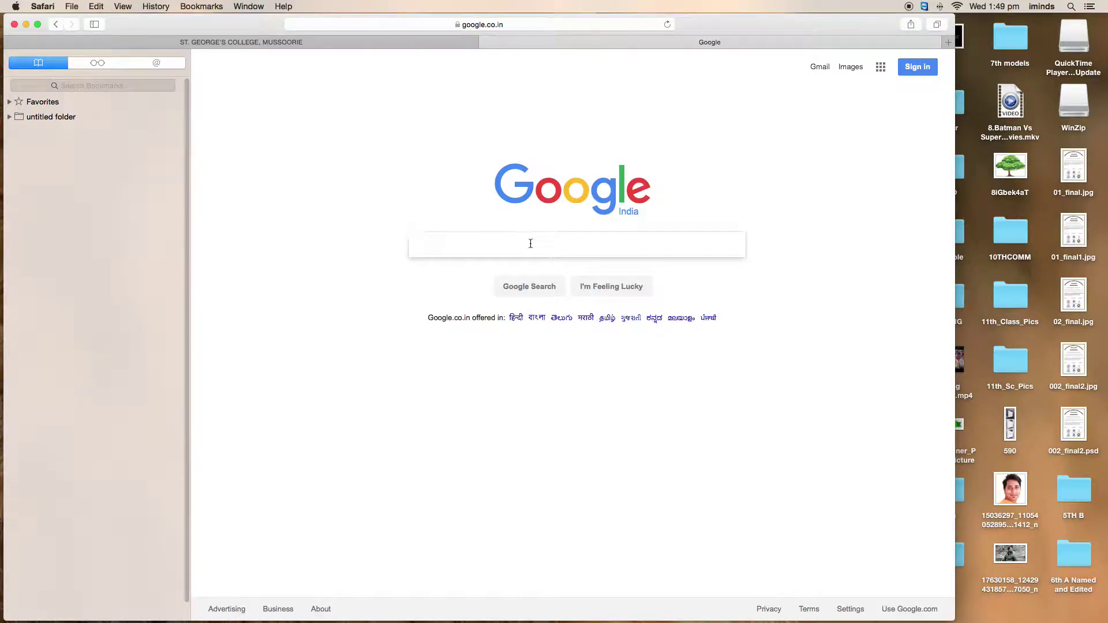
- Search Google for 'download topaz labs free for mac'
type("download")
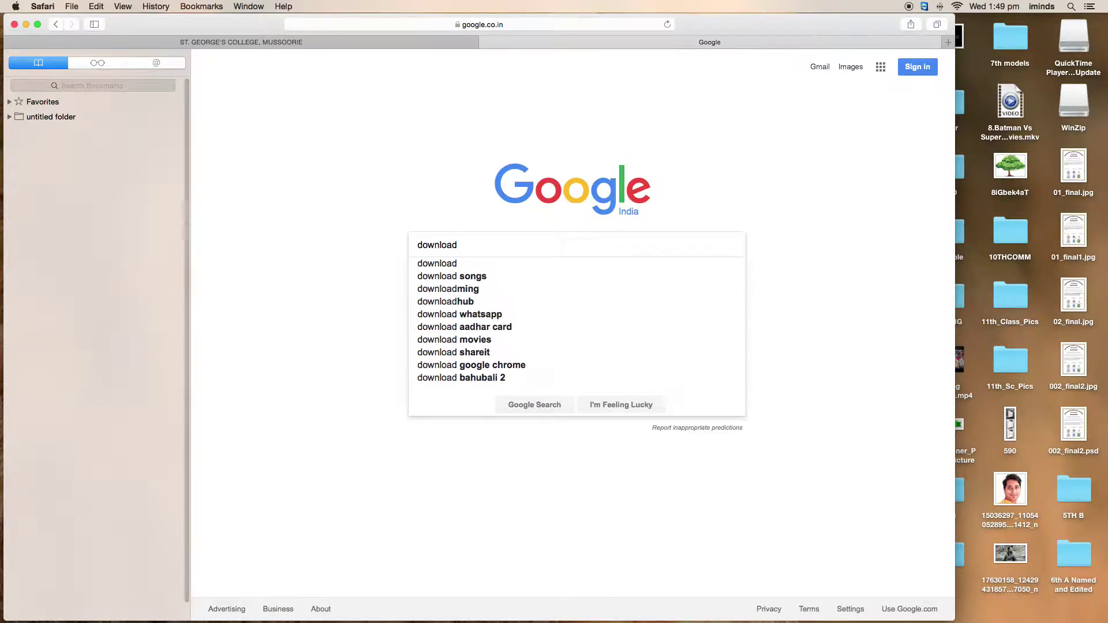
type(" topaz")
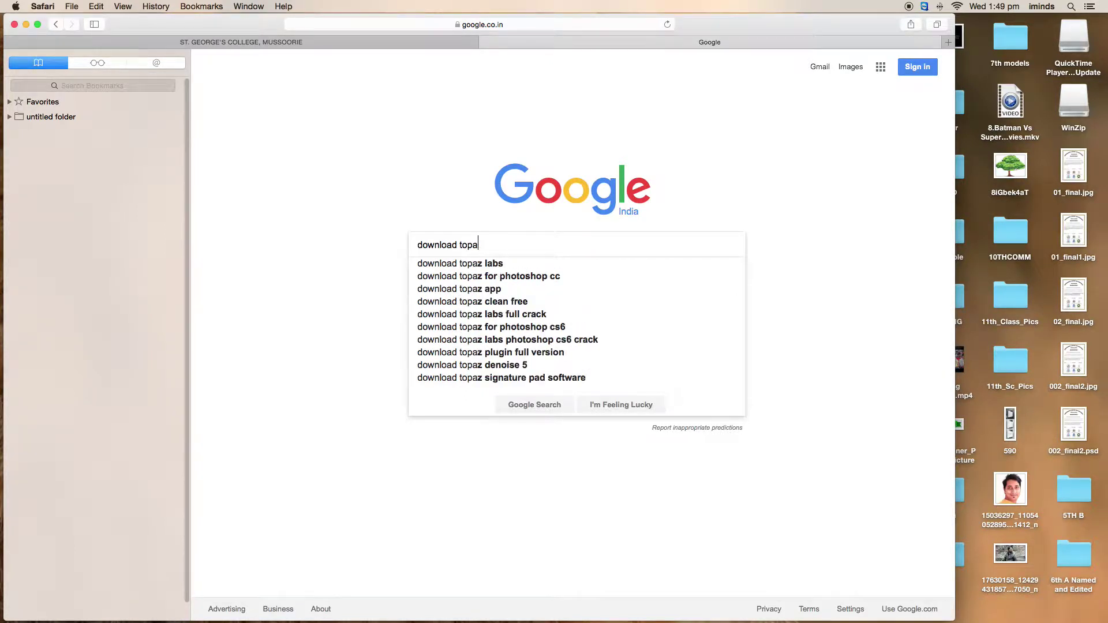
key("Down")
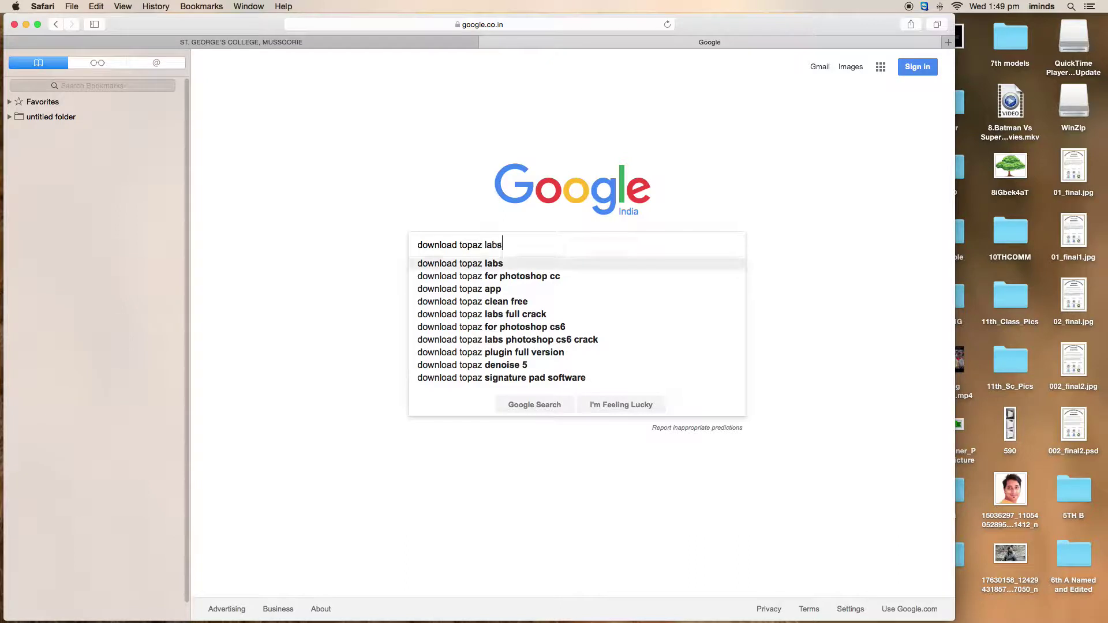
type(" free for mac")
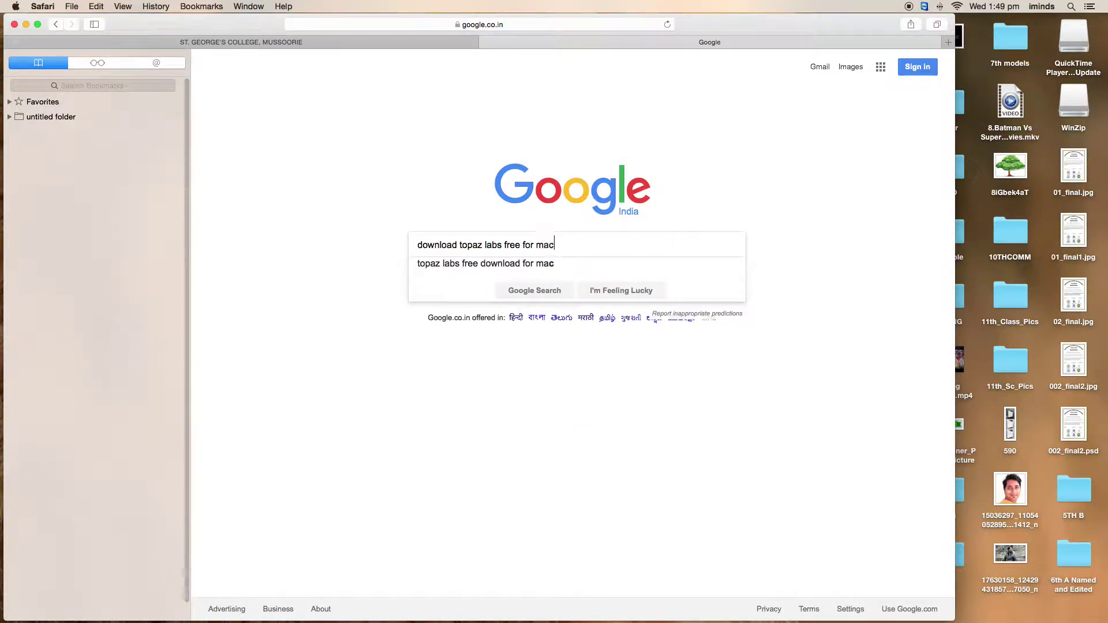
key("Return")
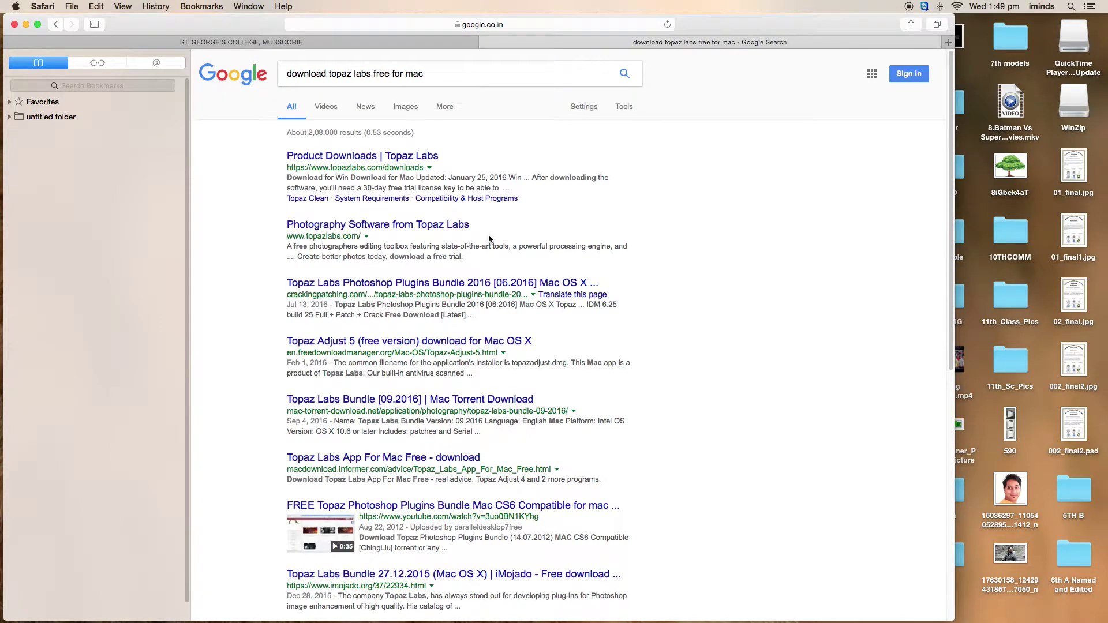
- Download the Topaz Collection for Mac (topazcollection.dmg) from the Topaz Labs Product Downloads page
left_click(418, 161)
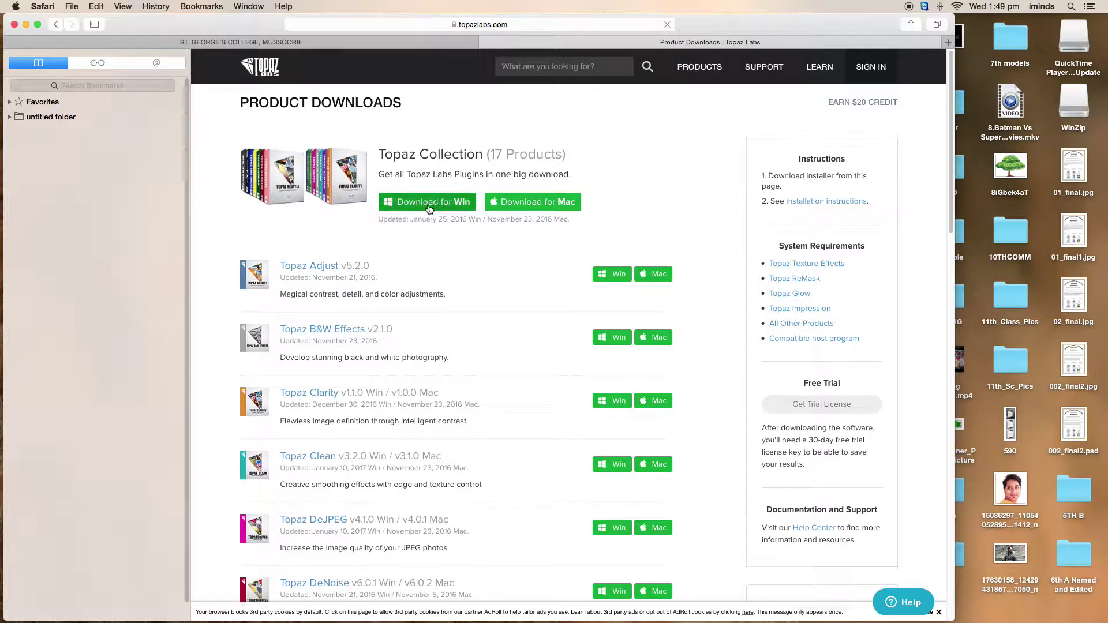
left_click(528, 205)
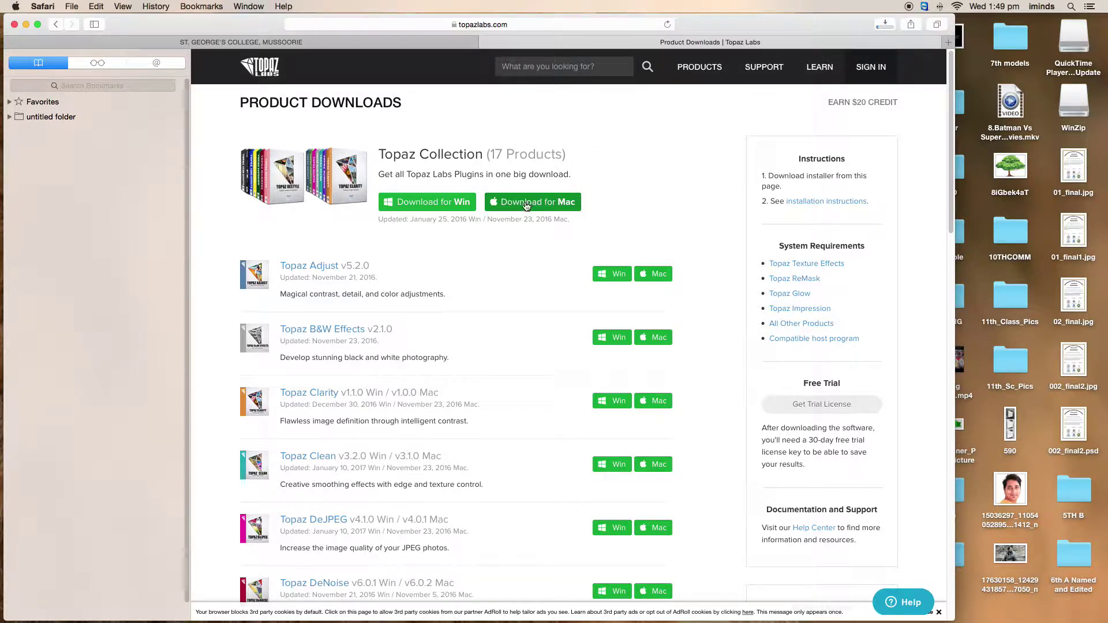
left_click(886, 26)
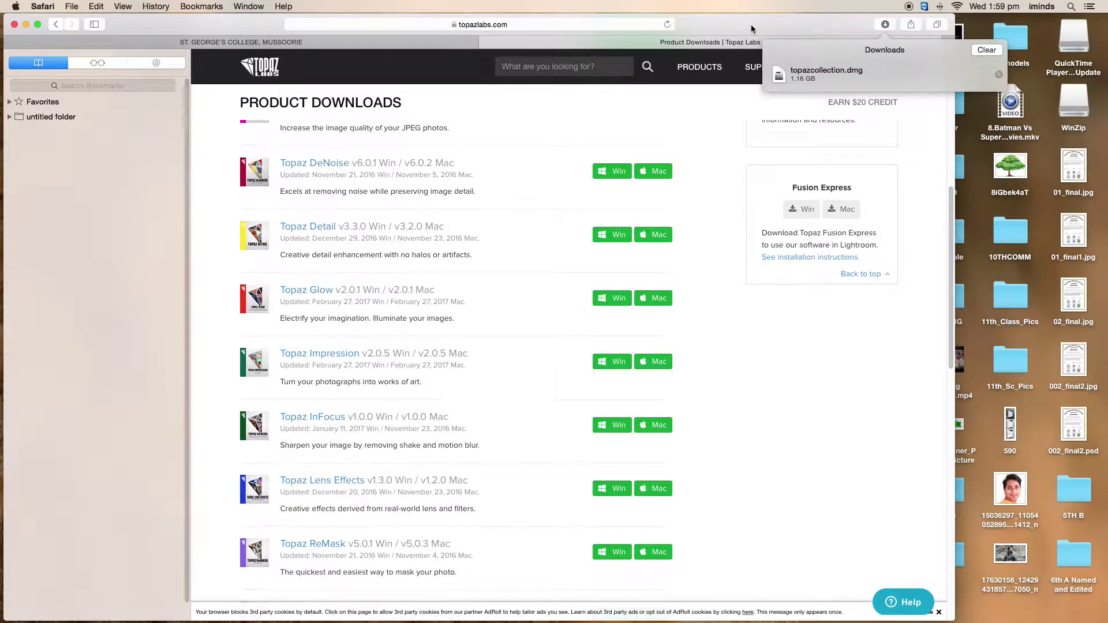
- Reveal topazcollection.dmg in Finder, mount it, and close the Downloads window
left_click(816, 69)
right_click(817, 69)
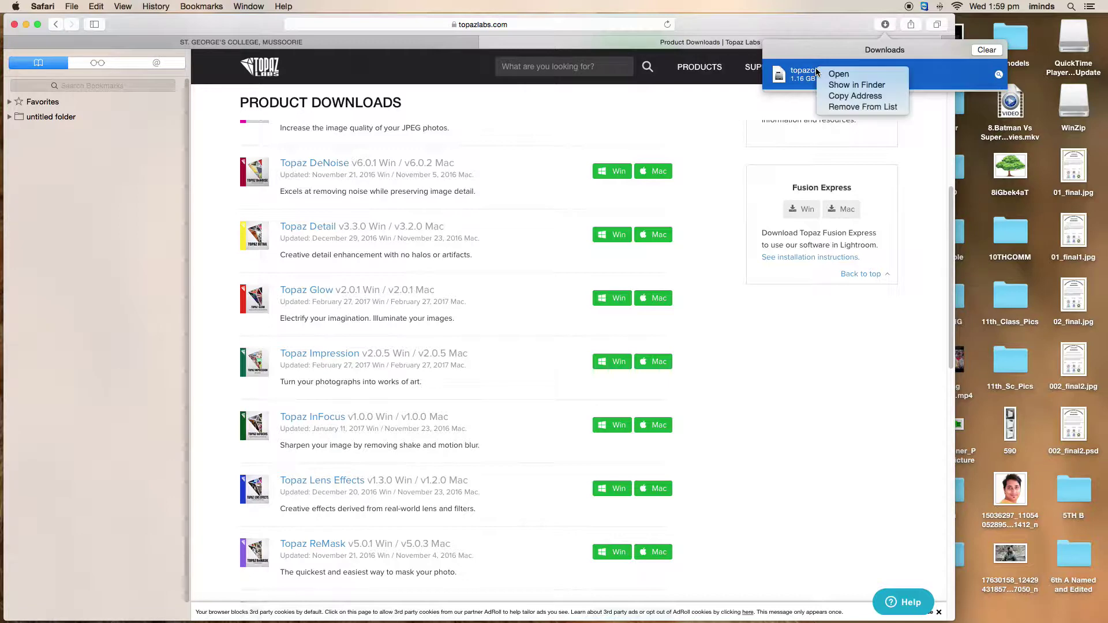
left_click(848, 85)
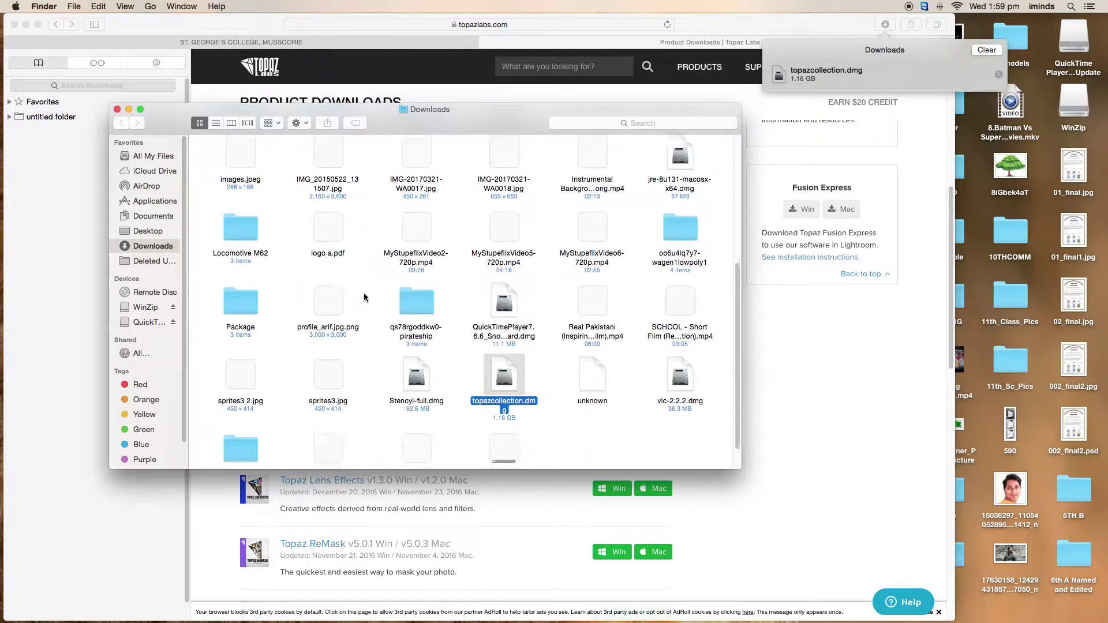
double_click(505, 371)
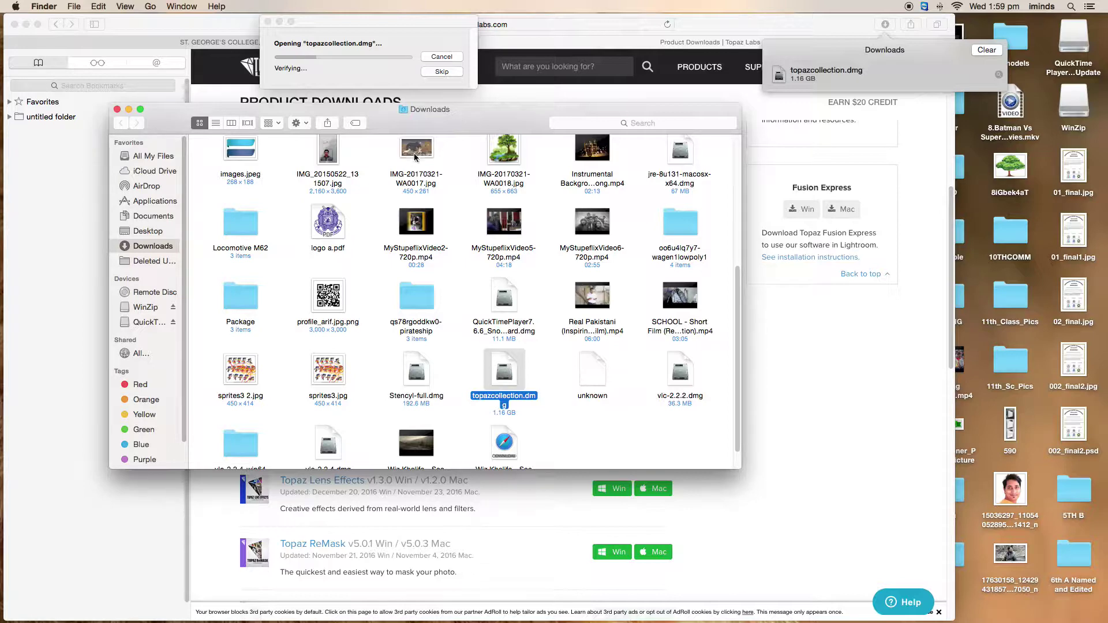
left_click(373, 23)
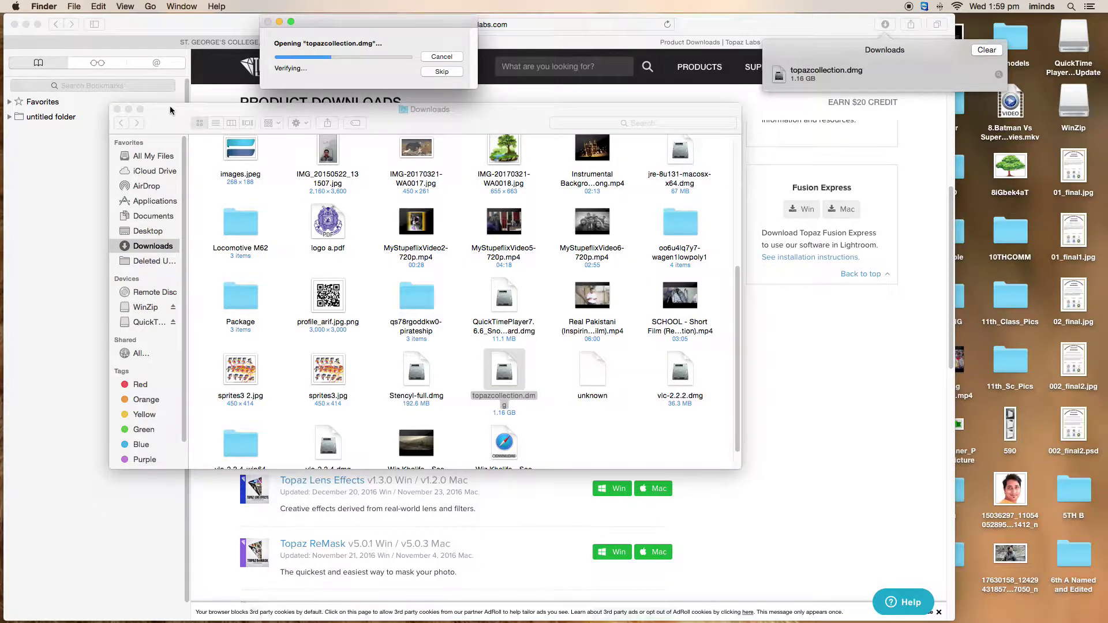
left_click(117, 110)
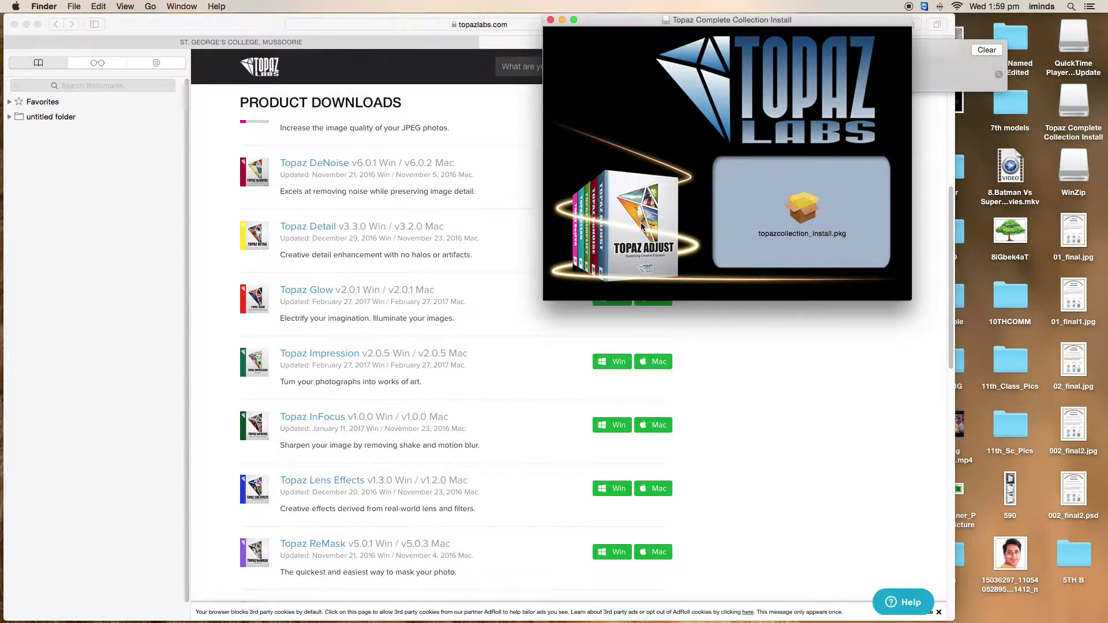
- Launch topazcollection_install.pkg and minimize Safari to reveal the installer
left_click(815, 212)
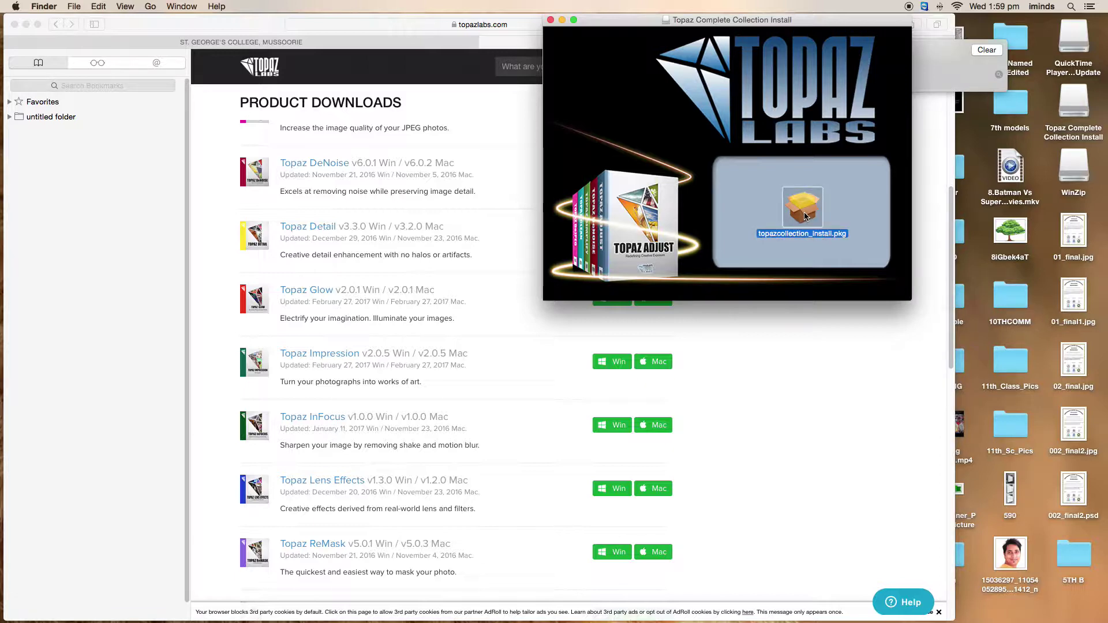
double_click(794, 212)
left_click(935, 66)
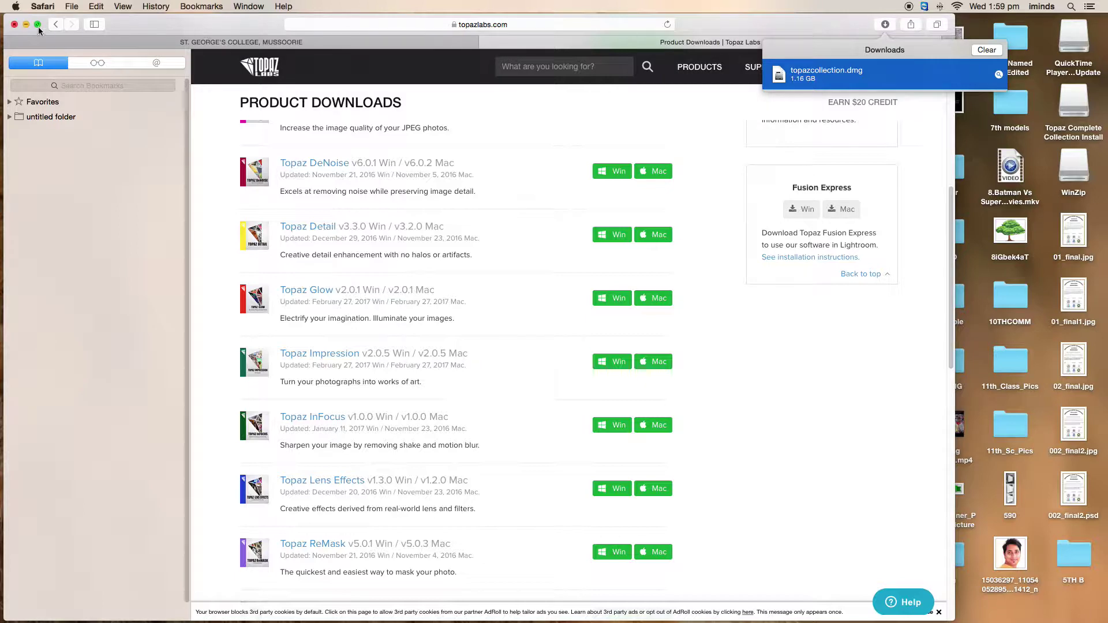
left_click(26, 25)
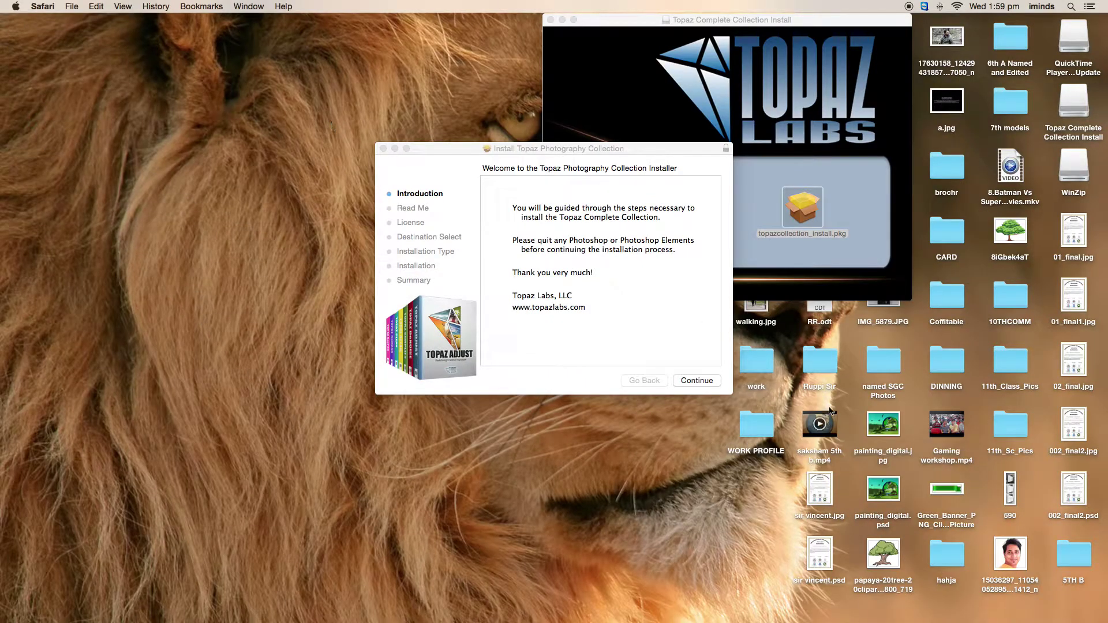
- Continue past the introduction and read-me, and agree to the license terms
left_click(698, 382)
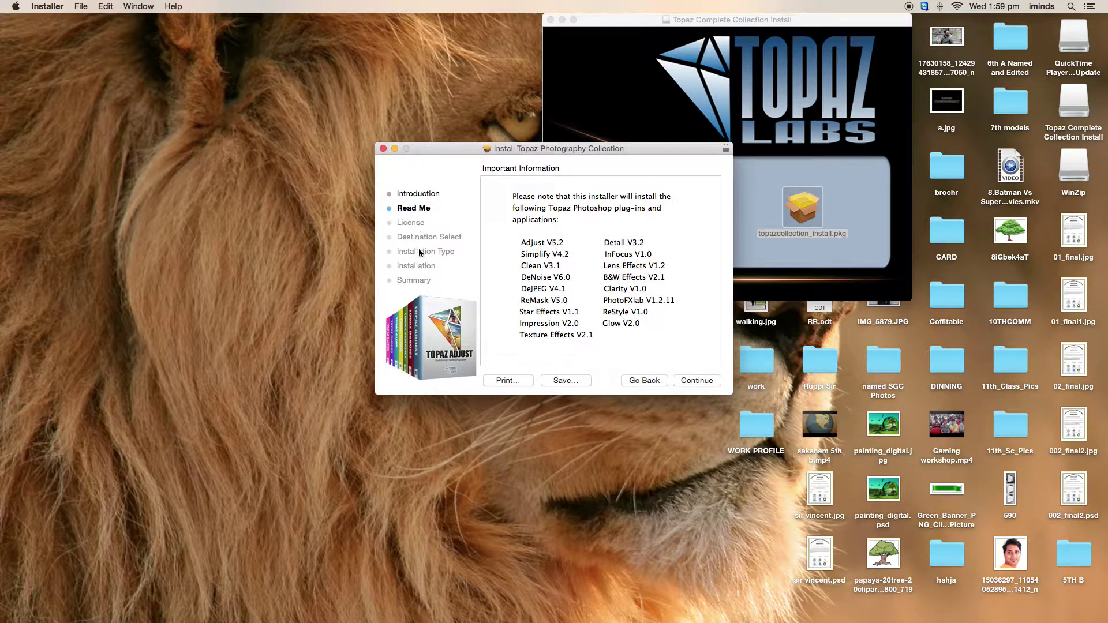
left_click(697, 380)
left_click(699, 380)
left_click(671, 243)
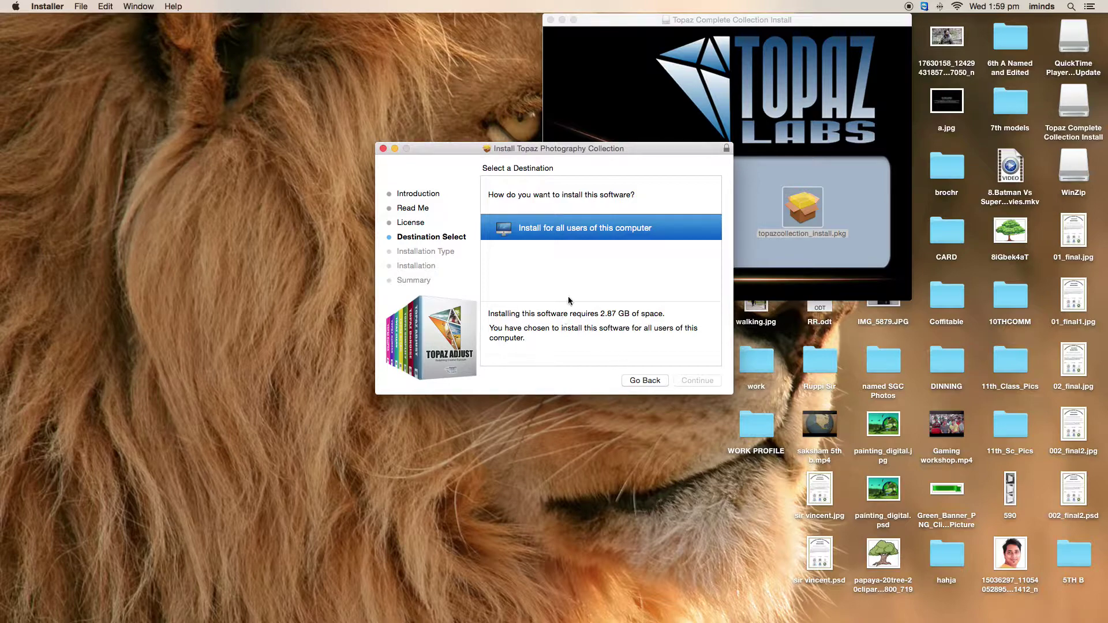
- Install for all users and authorize with the account password
left_click(593, 231)
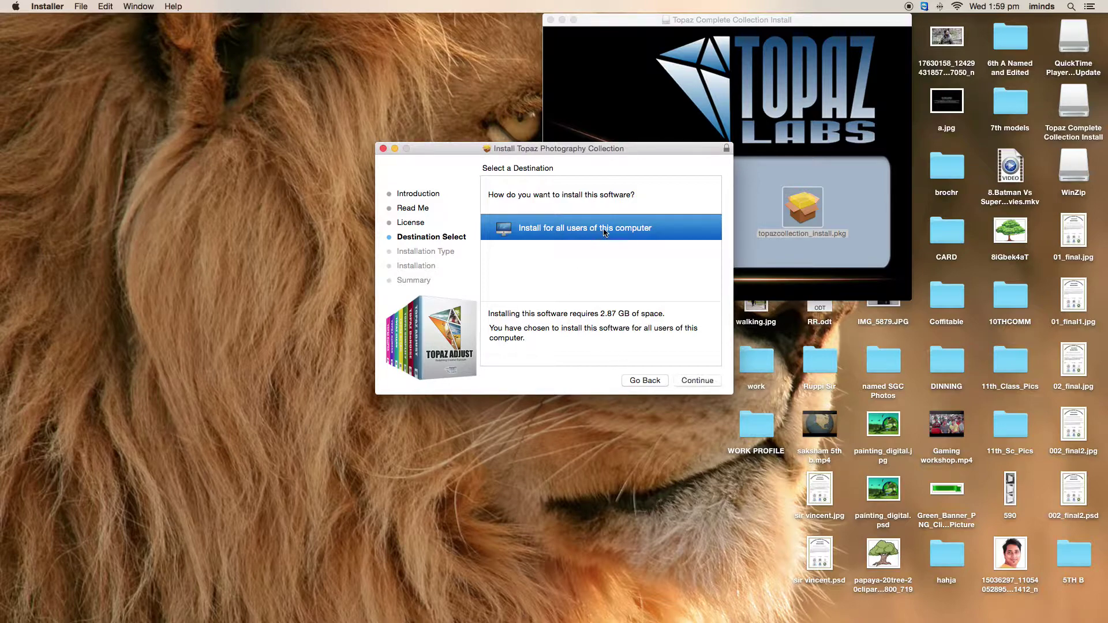
left_click(692, 380)
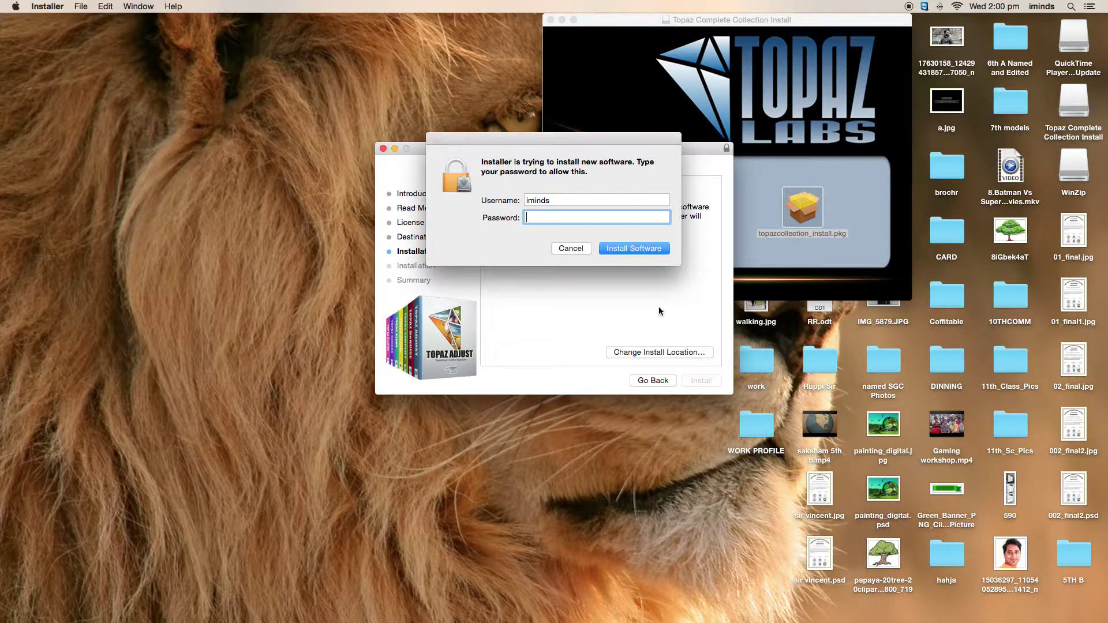
type("*****")
left_click(644, 250)
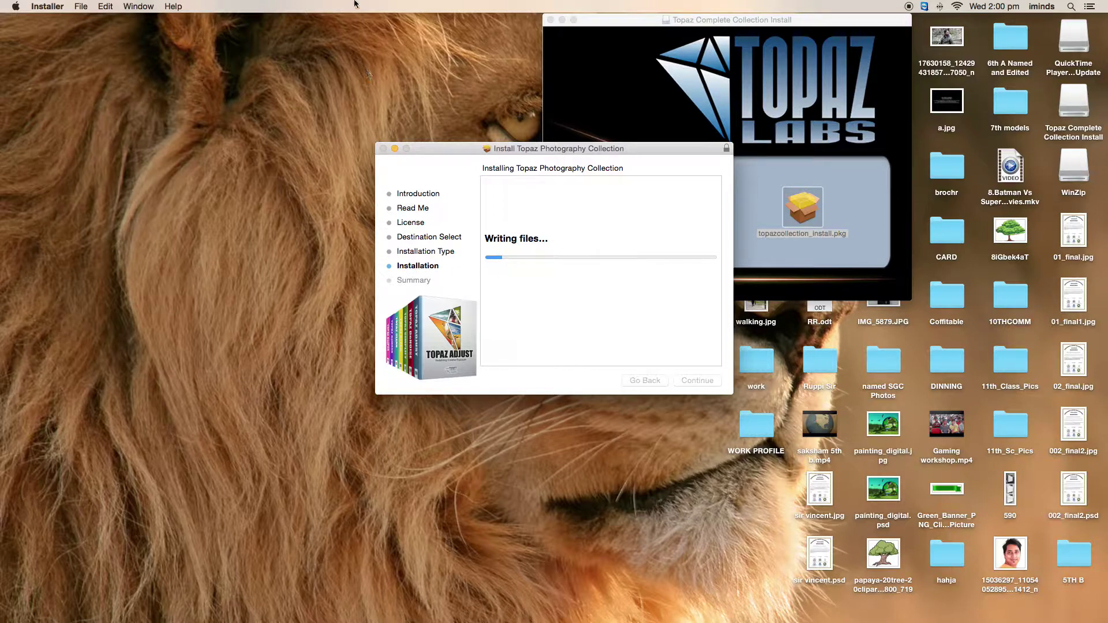
- Close the disk image window and move the installer aside while it finishes
left_click(550, 21)
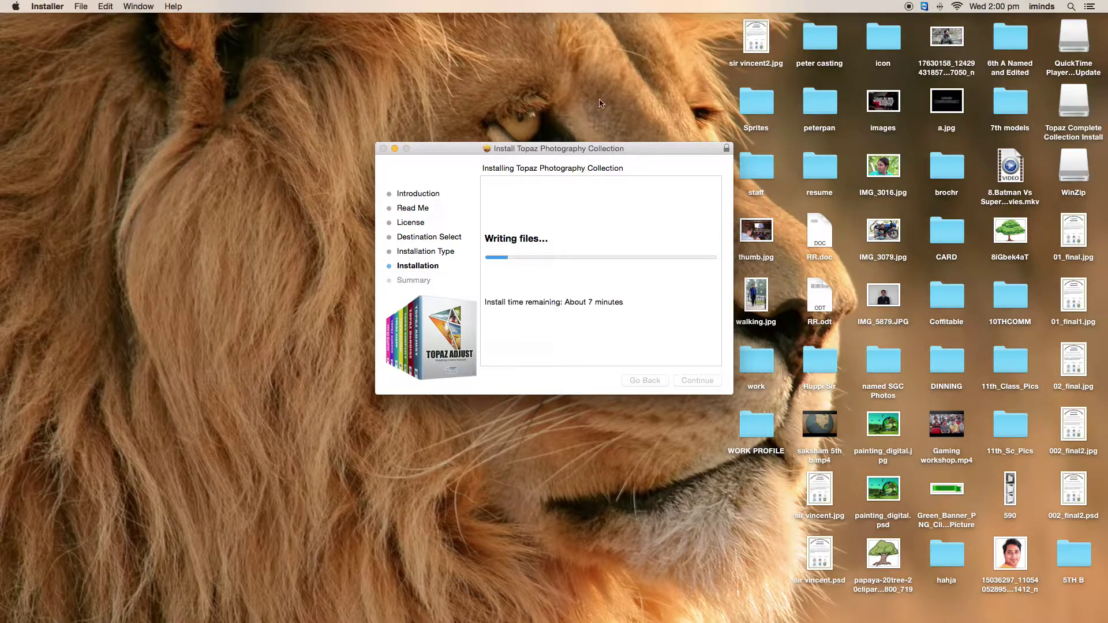
left_click_drag(652, 149, 621, 60)
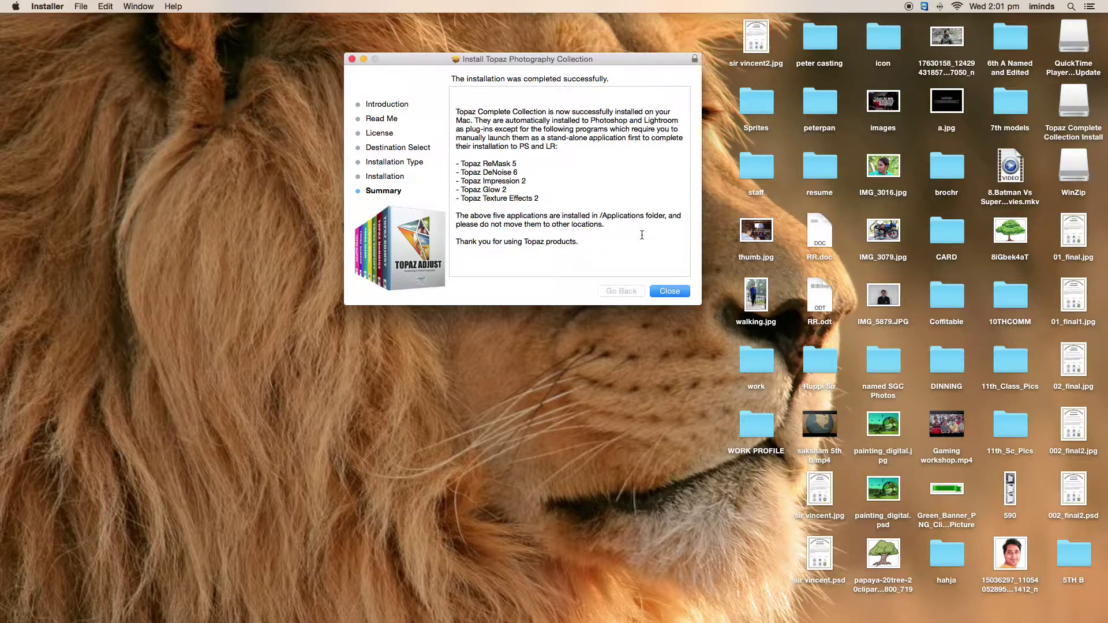
- Close the completed installer and launch Adobe Photoshop CC from the app launcher
left_click(664, 292)
mouse_move(550, 617)
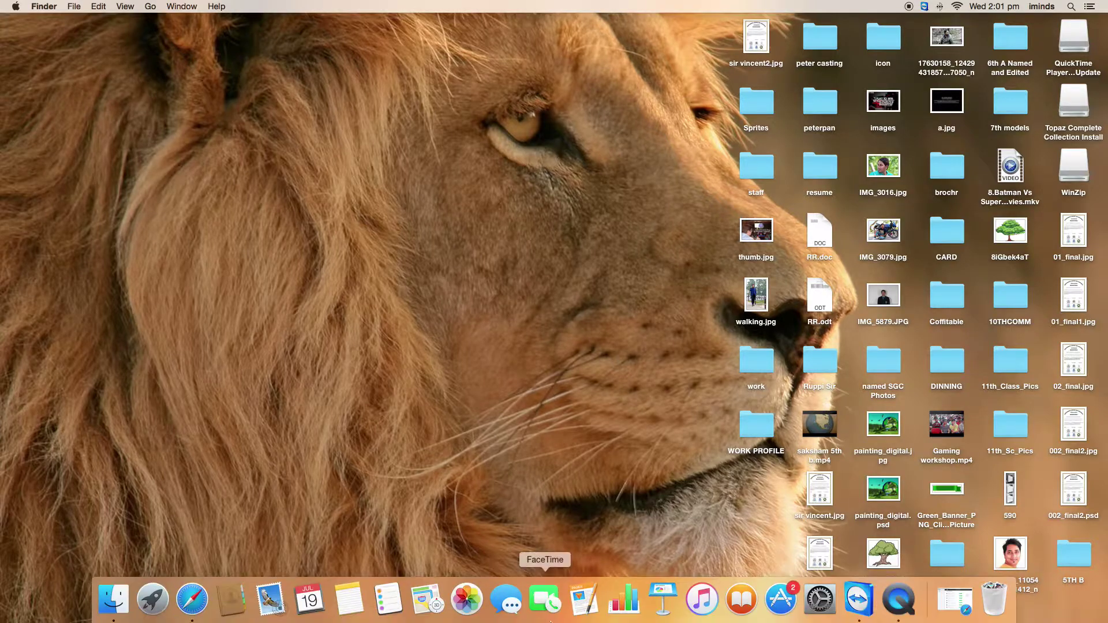
left_click(147, 606)
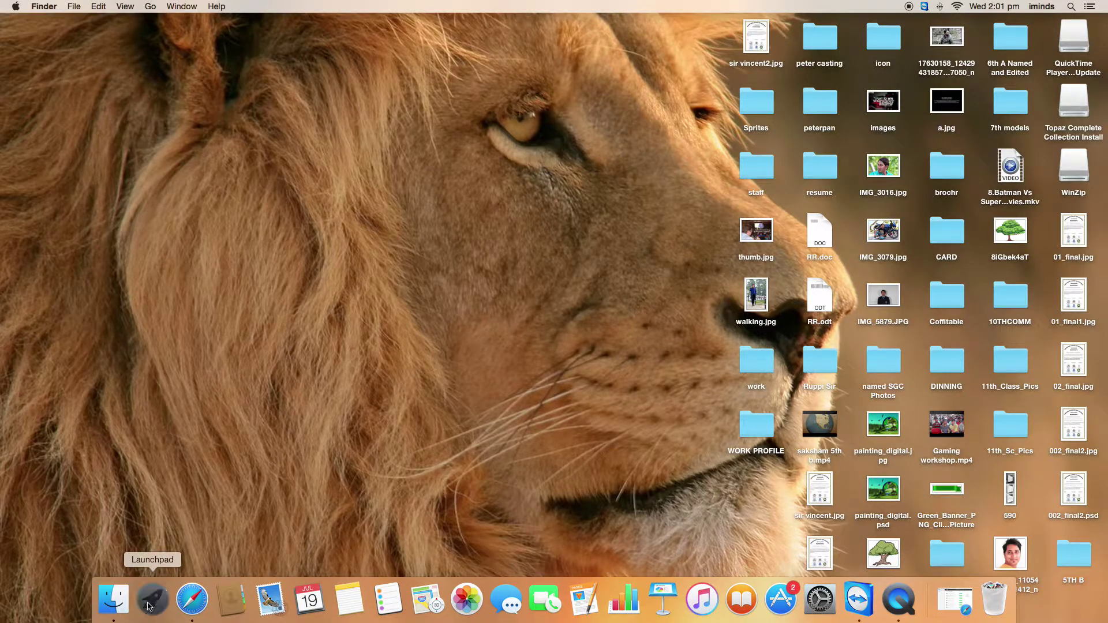
left_click(564, 97)
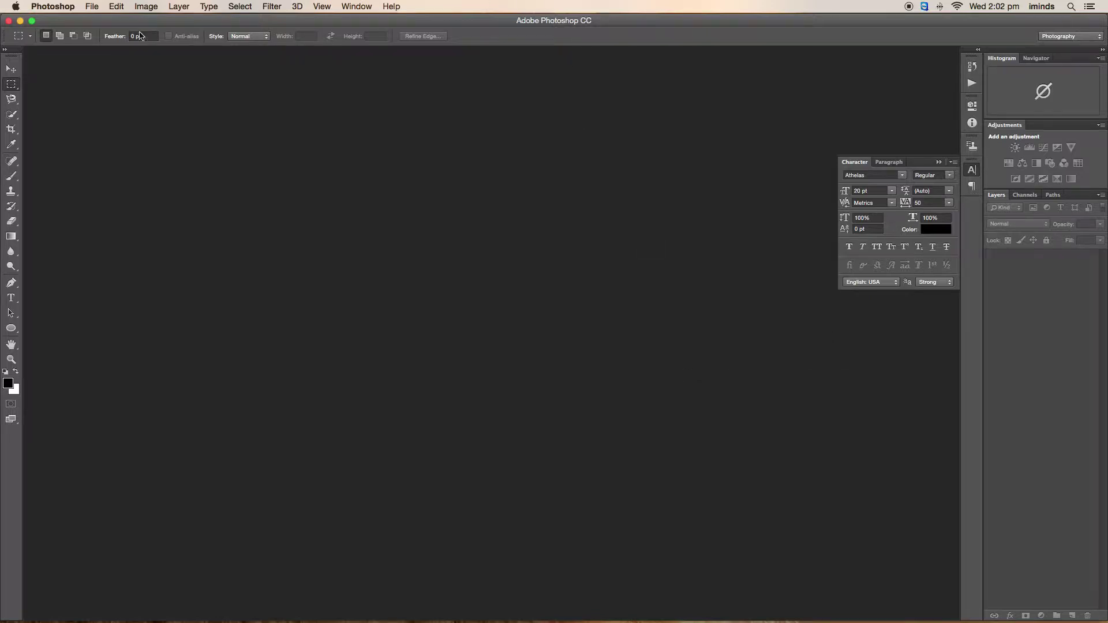
left_click(91, 7)
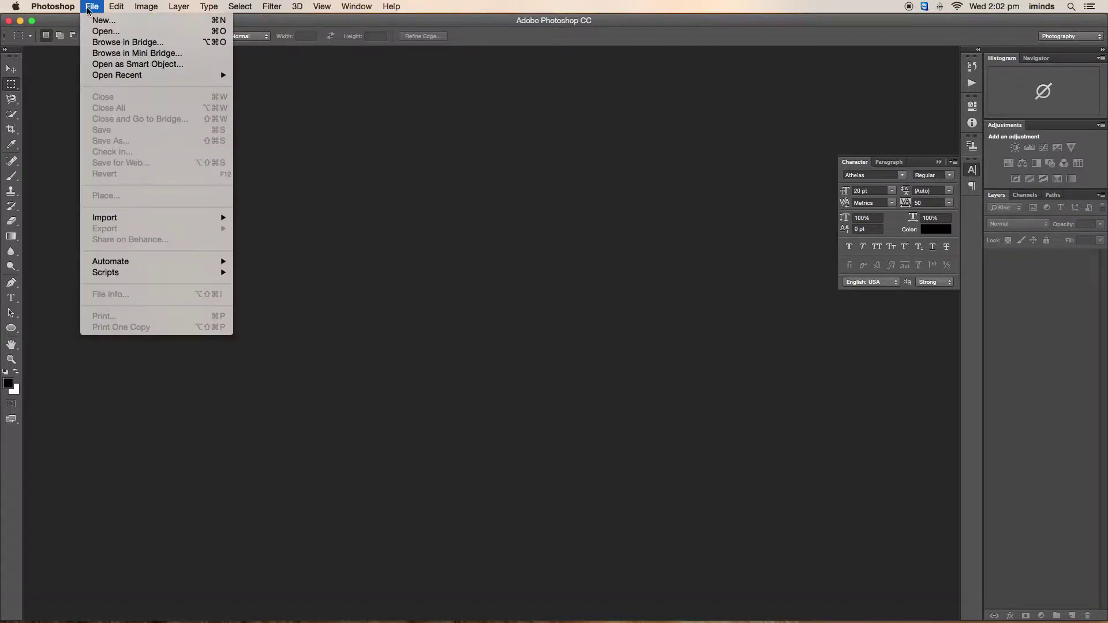
- Open the portrait JPG and run Filter > Topaz Labs > Topaz Adjust 5 on it
left_click(112, 31)
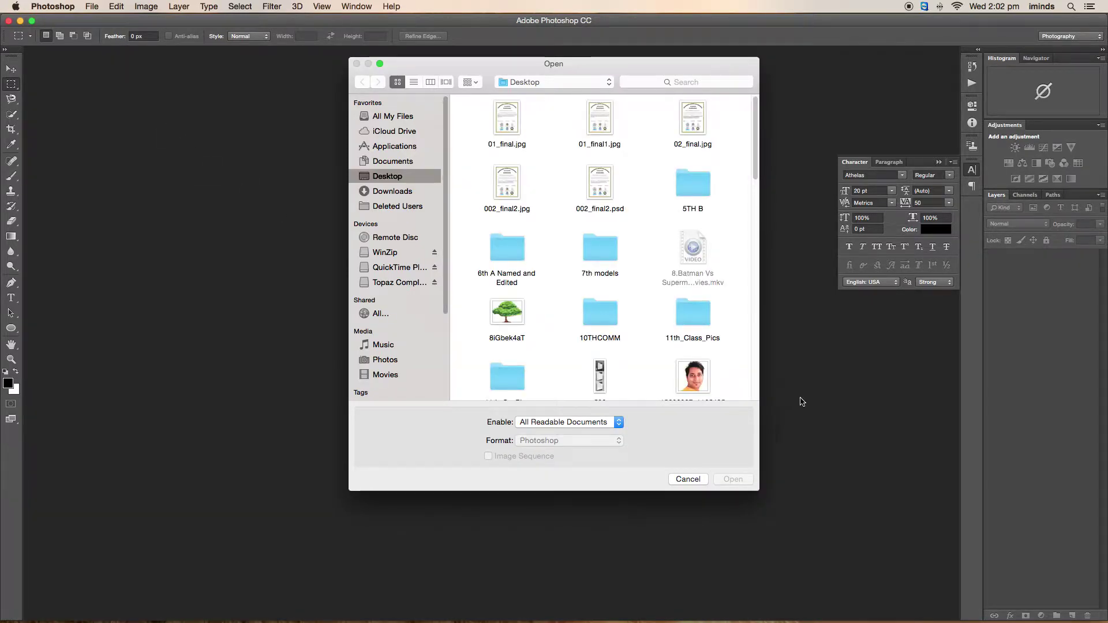
left_click(699, 398)
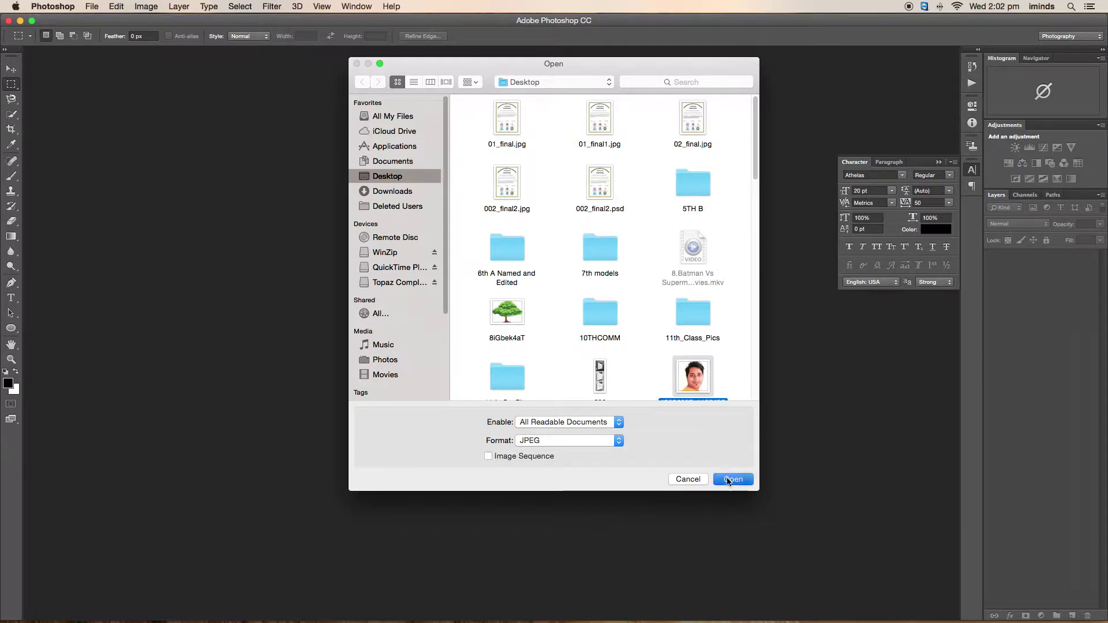
left_click(728, 480)
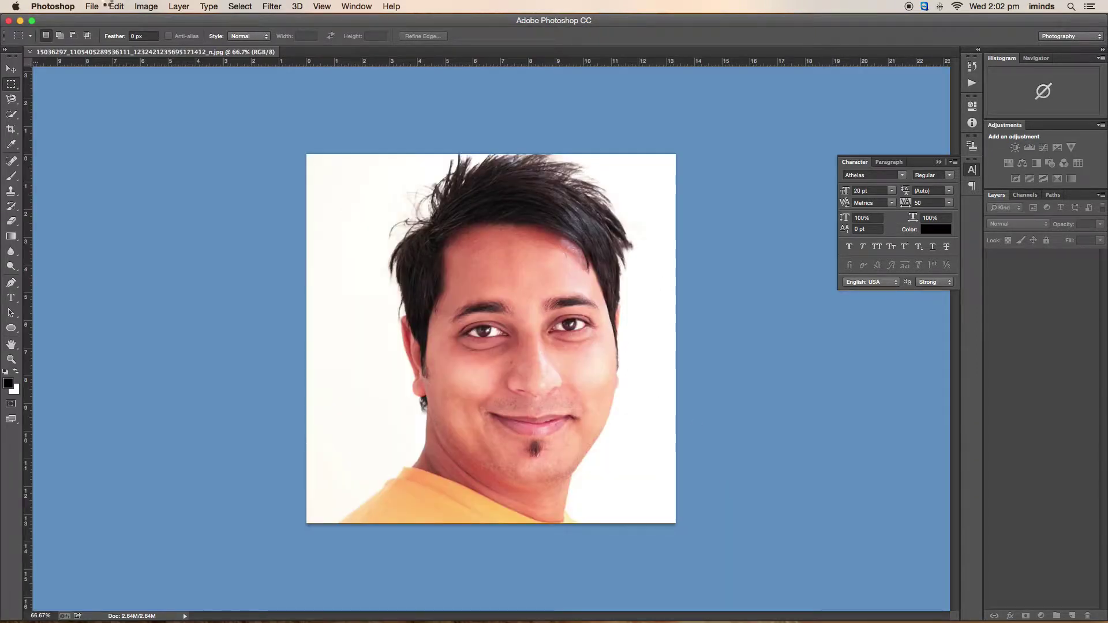
left_click(93, 7)
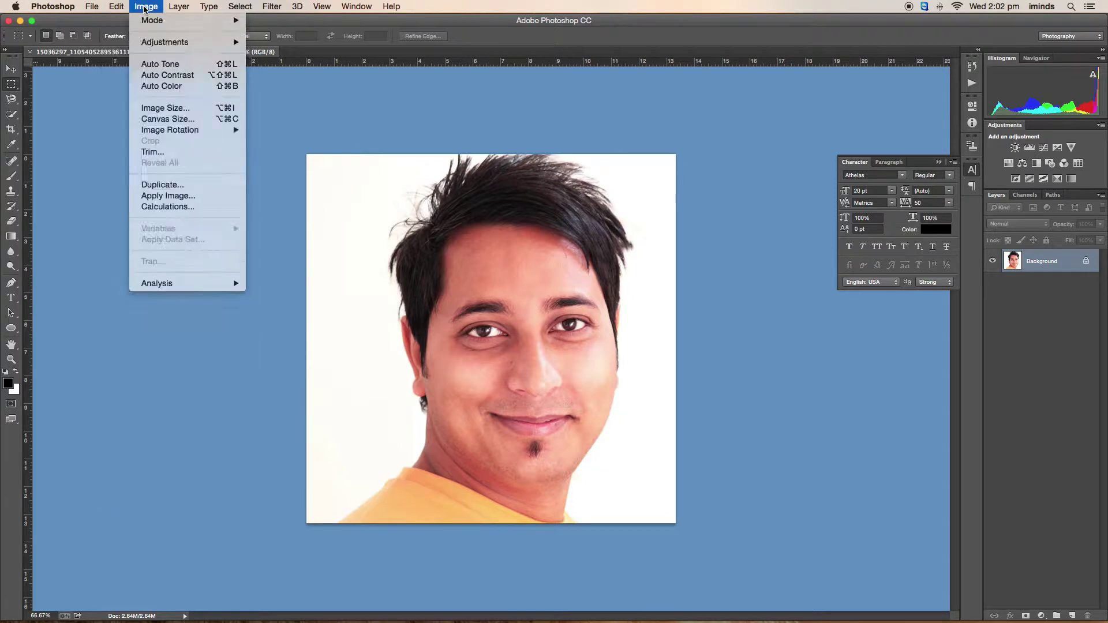
mouse_move(291, 272)
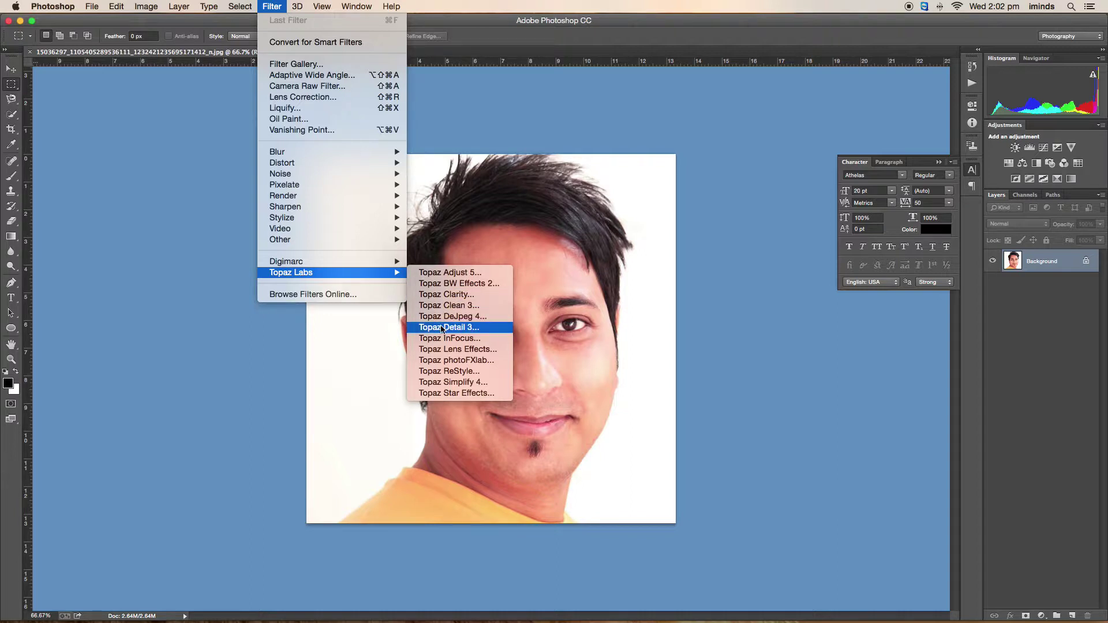
left_click(449, 275)
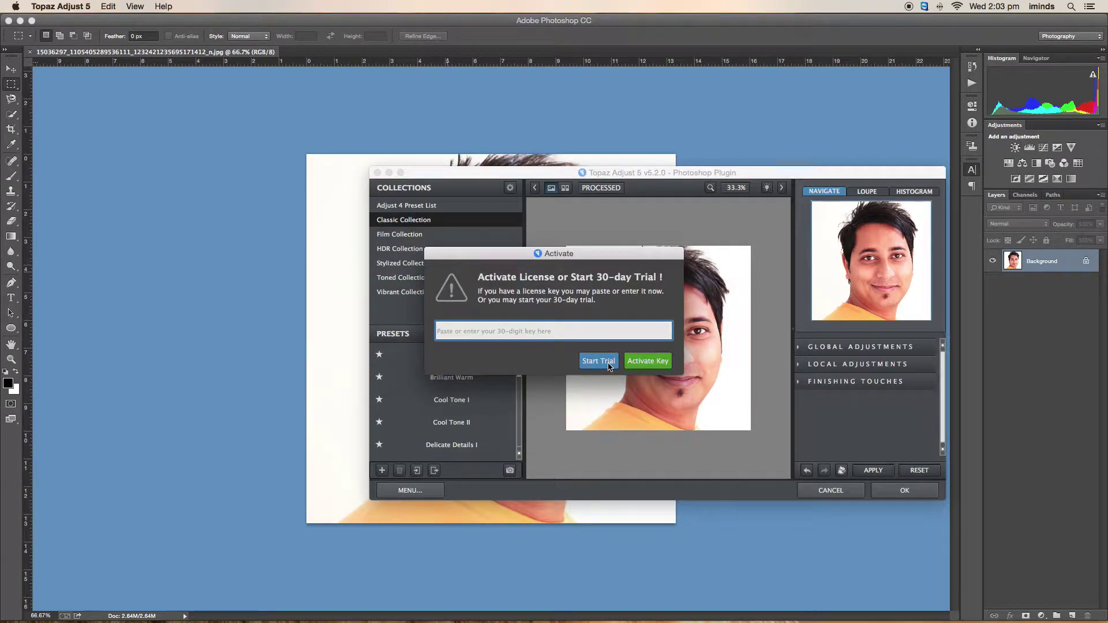
- Start the 30-day trial, skip the welcome tour, and enlarge the plugin window
left_click(609, 367)
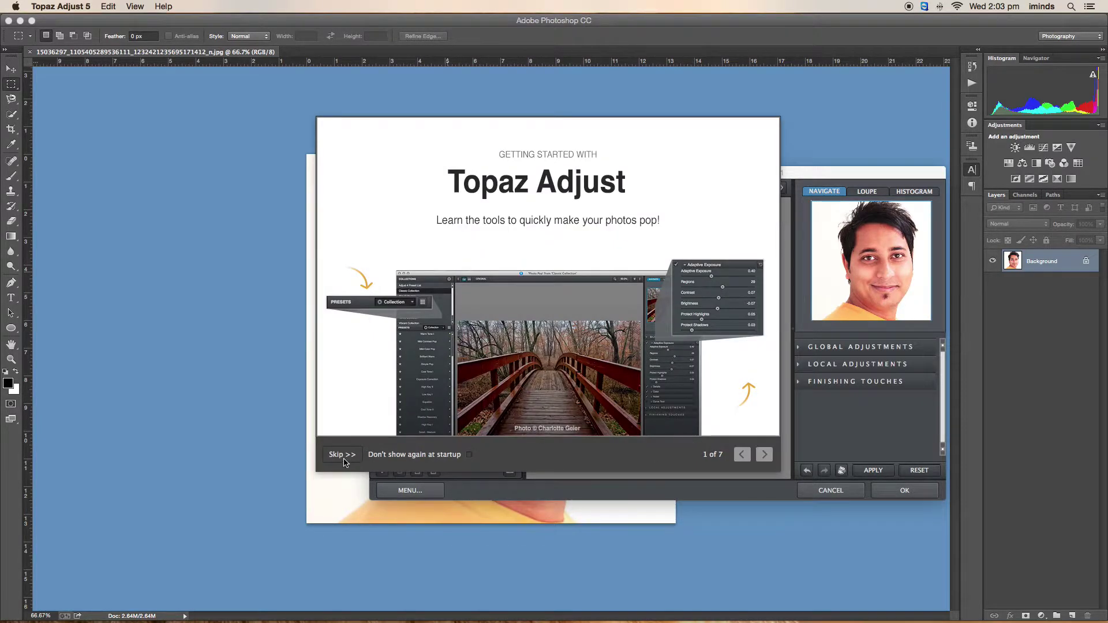
left_click(344, 458)
left_click_drag(539, 174, 369, 77)
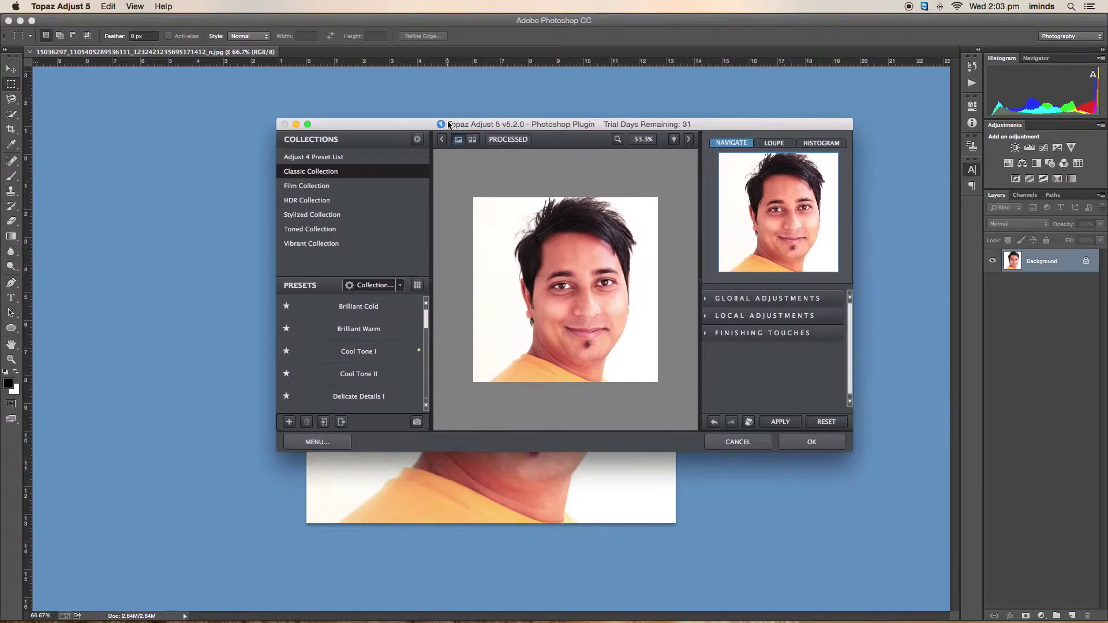
left_click_drag(772, 405, 931, 572)
mouse_move(358, 373)
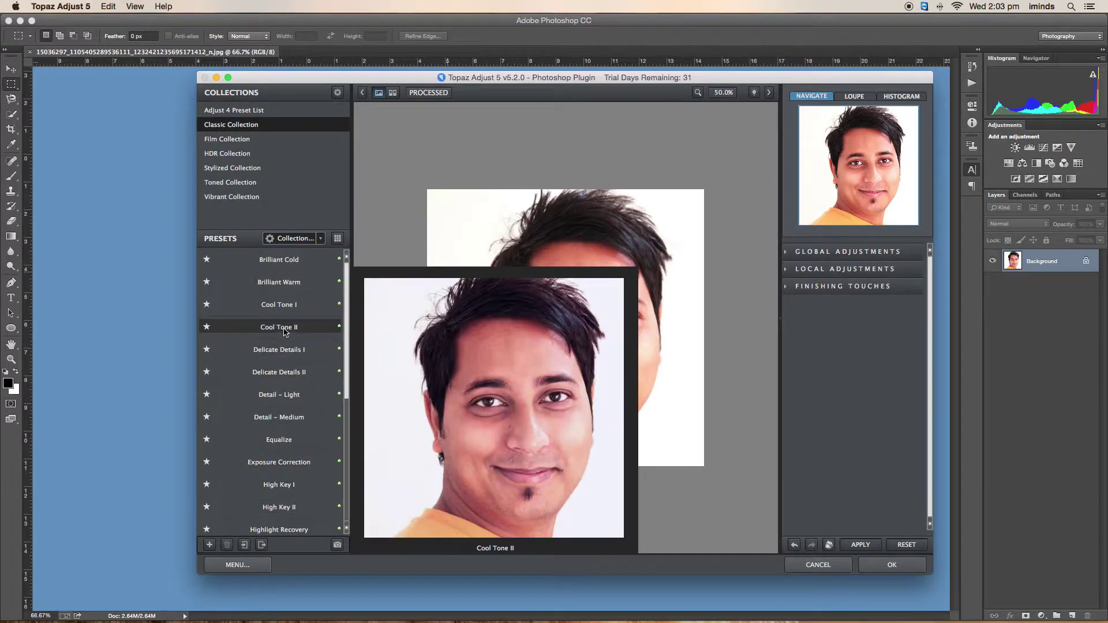
- Browse the Film, HDR and Stylized Collection presets
left_click(250, 140)
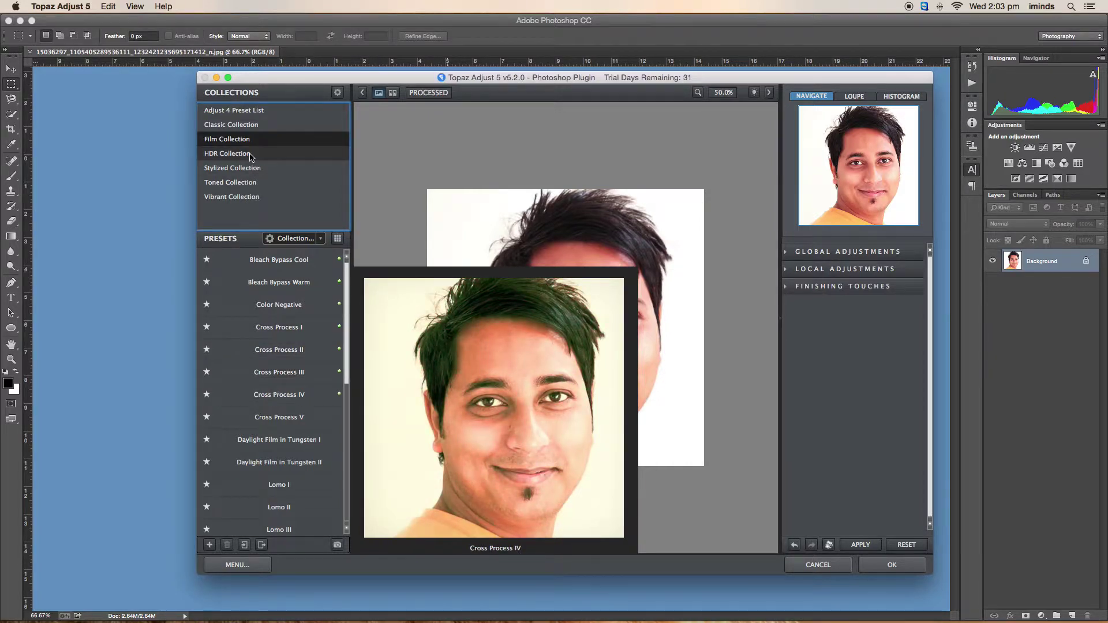
left_click(254, 153)
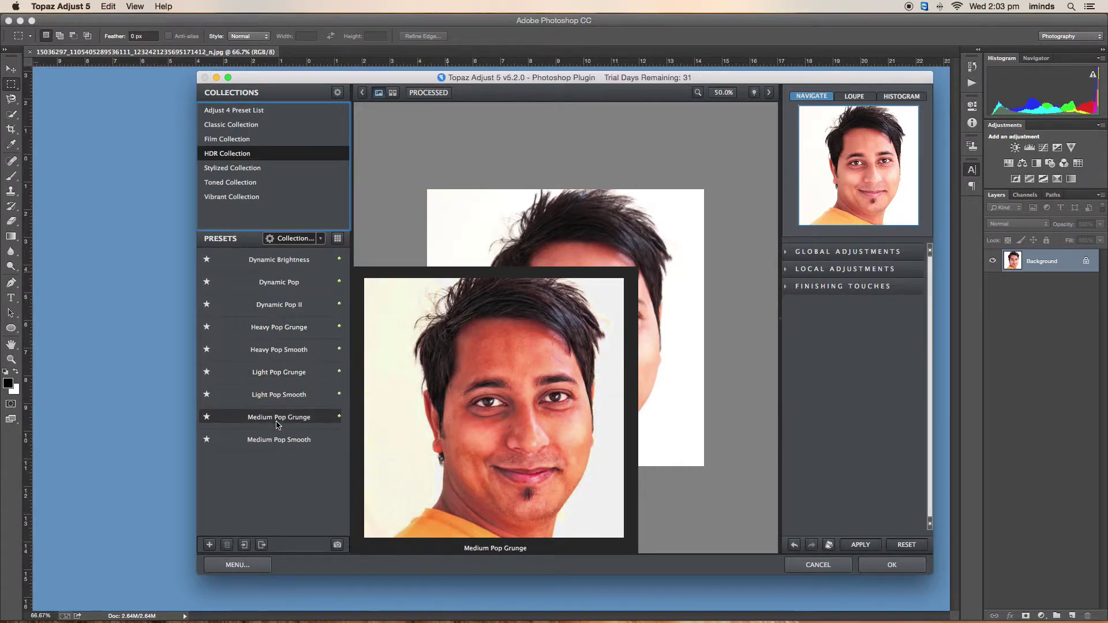
left_click(266, 168)
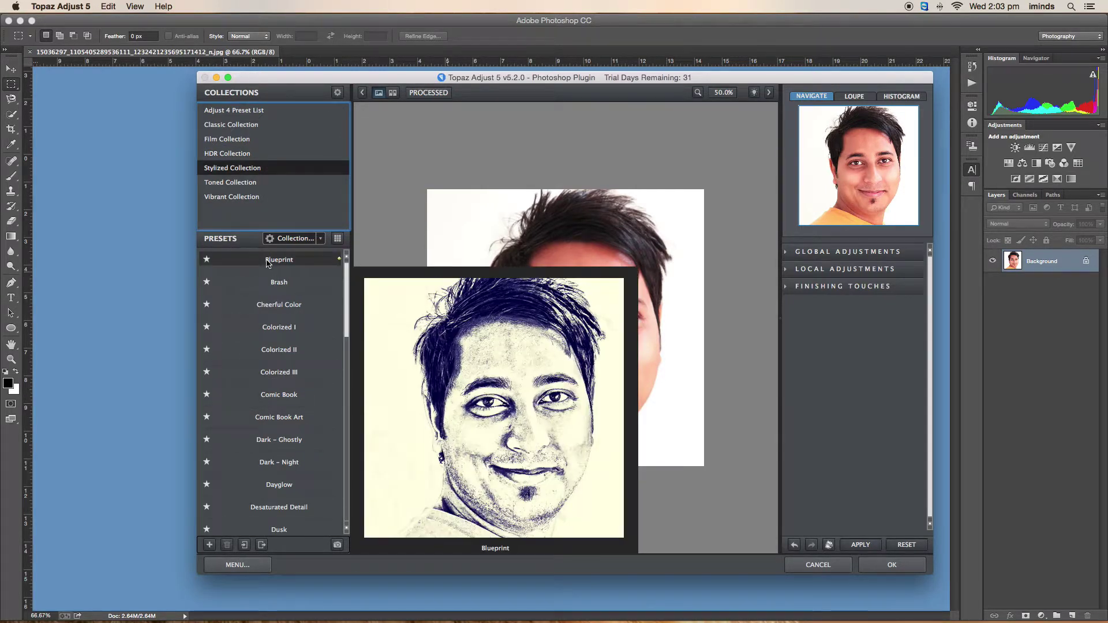
- Apply the Blueprint preset with slightly lower Adaptive Exposure and return it to Photoshop
left_click(267, 261)
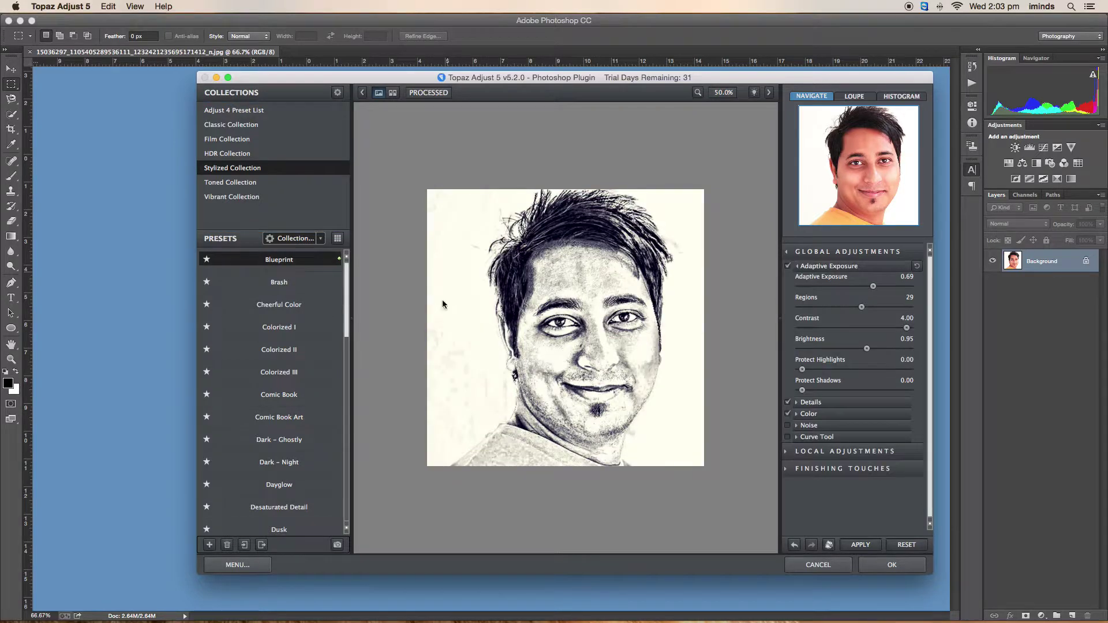
mouse_move(873, 286)
left_mouse_down()
mouse_move(831, 295)
mouse_move(866, 288)
mouse_move(835, 307)
mouse_move(858, 313)
mouse_move(851, 349)
left_mouse_up()
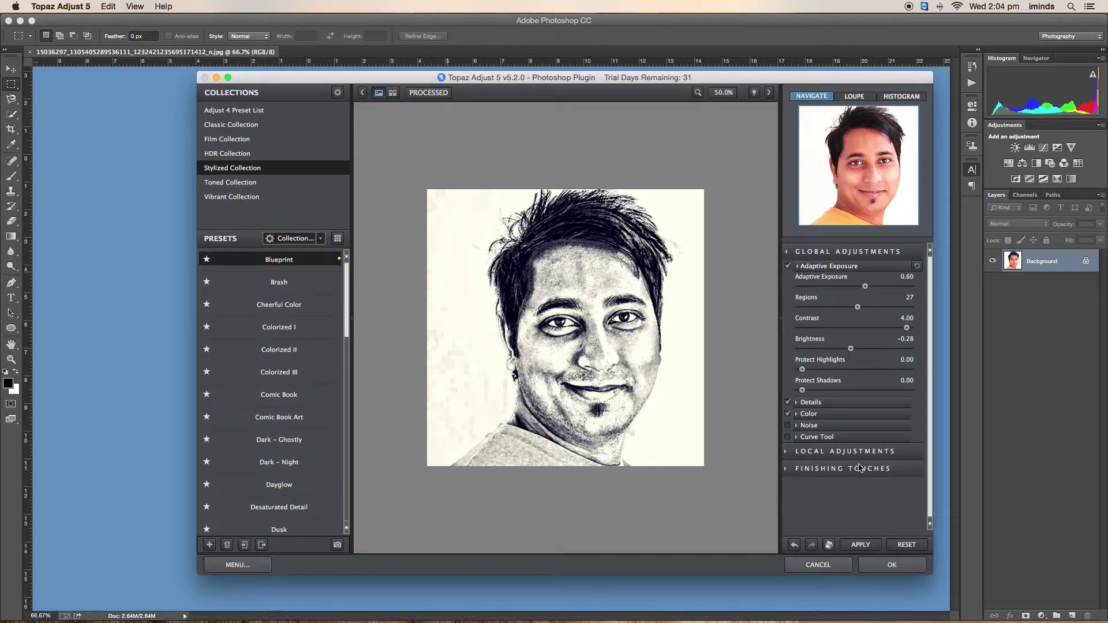
left_click(863, 544)
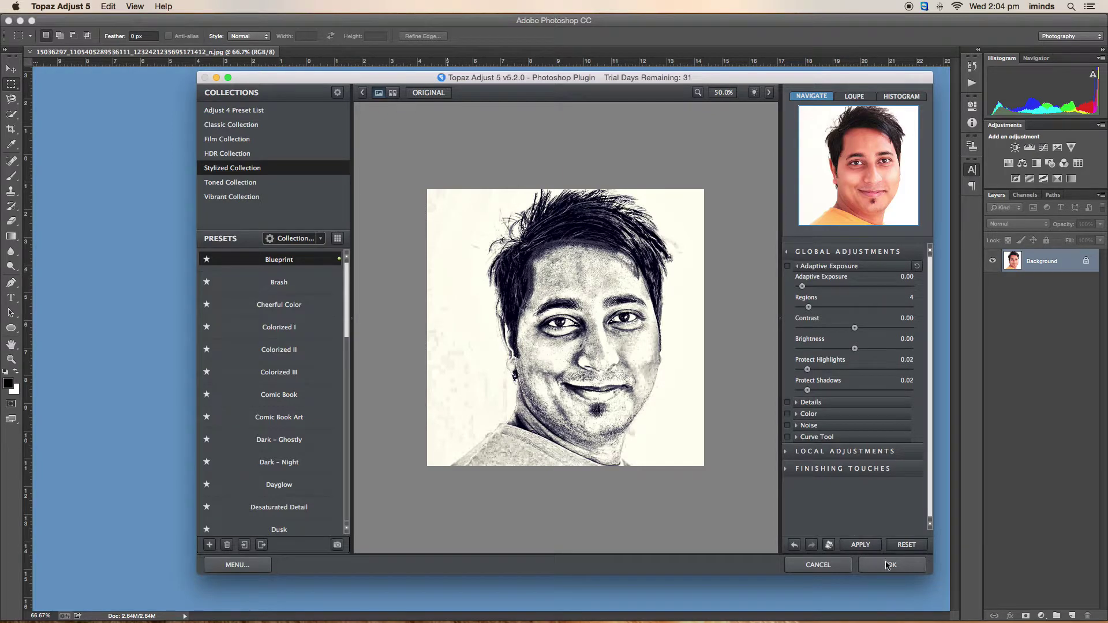
left_click(887, 563)
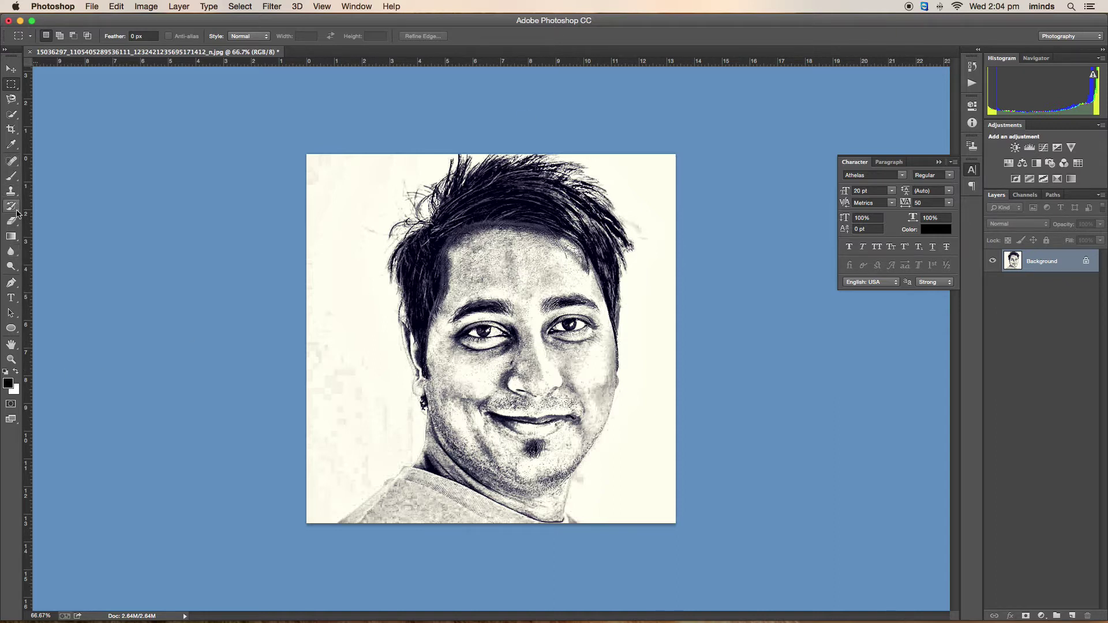
left_click(11, 221)
- Swap colours so erasing paints white, and erase the black specks left of the face
left_click(16, 372)
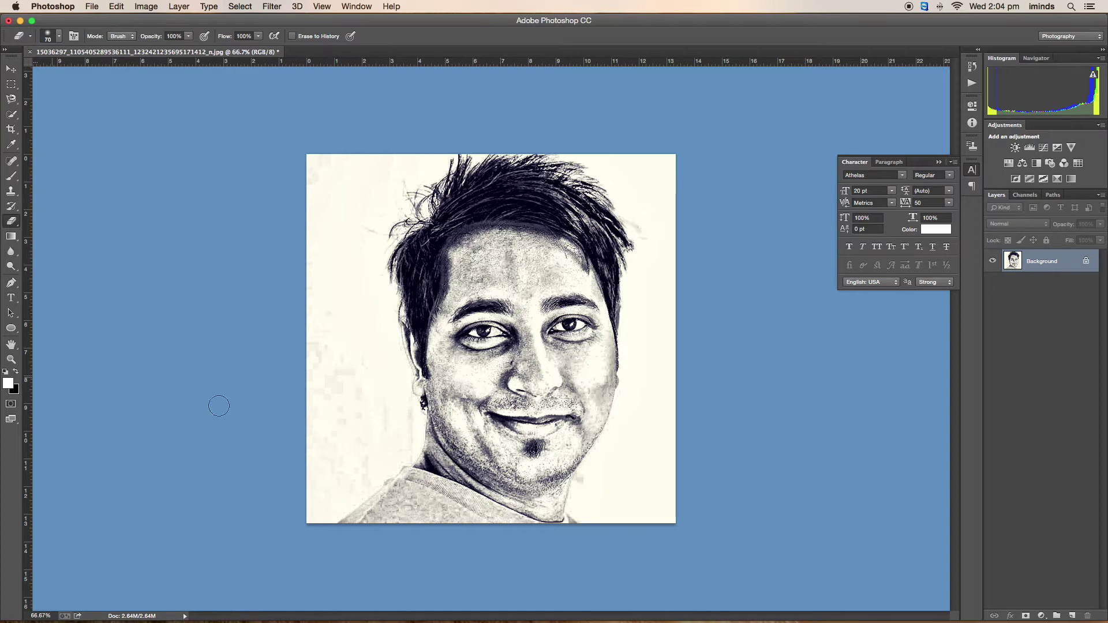
left_click_drag(353, 360, 346, 418)
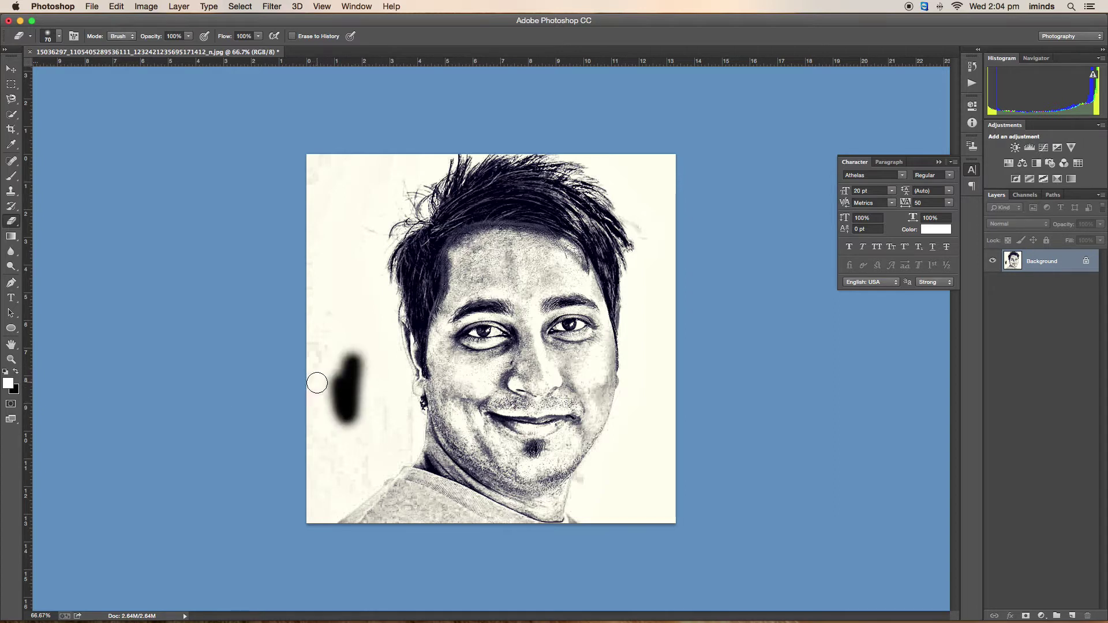
key("x")
mouse_move(351, 355)
left_mouse_down()
mouse_move(350, 393)
mouse_move(361, 386)
left_mouse_up()
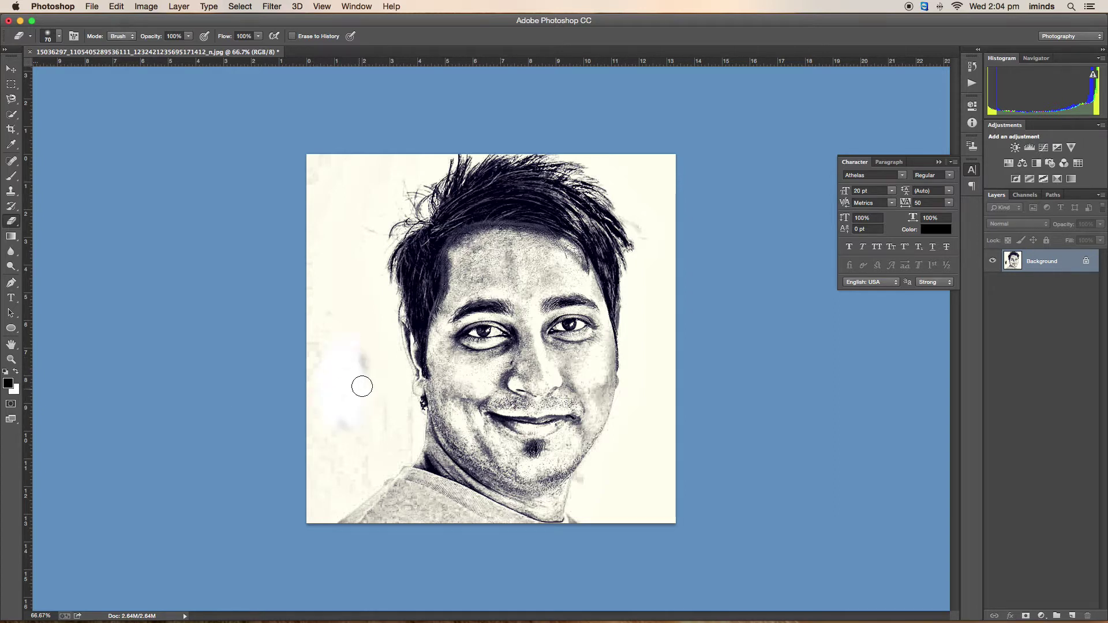
- Keep white as background colour and erase smudges left of the face and along the hair
left_click(15, 390)
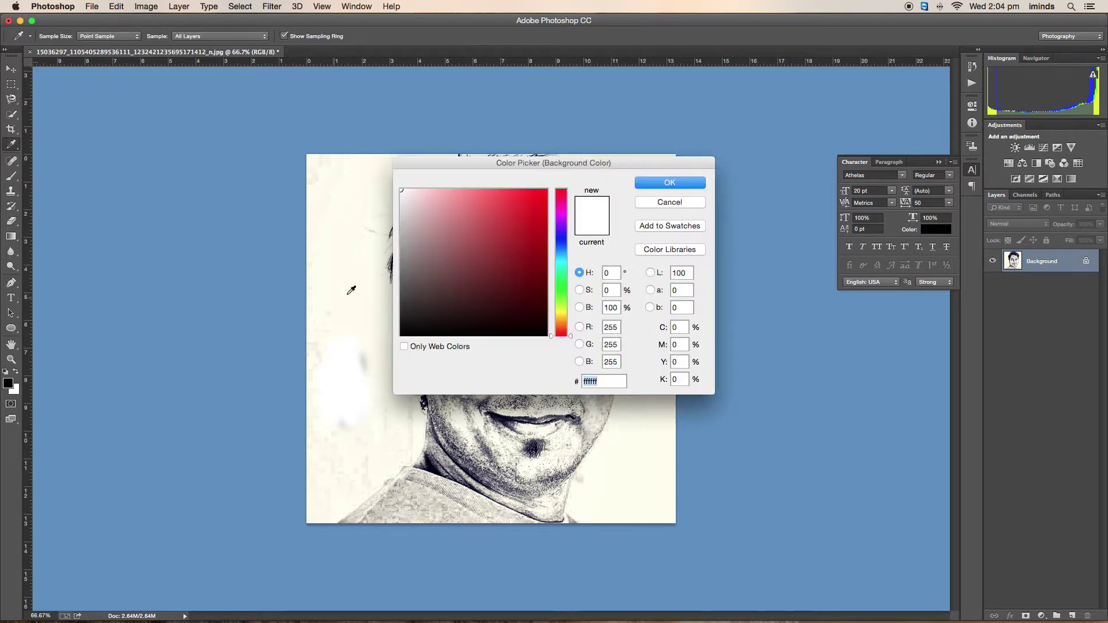
left_click(664, 180)
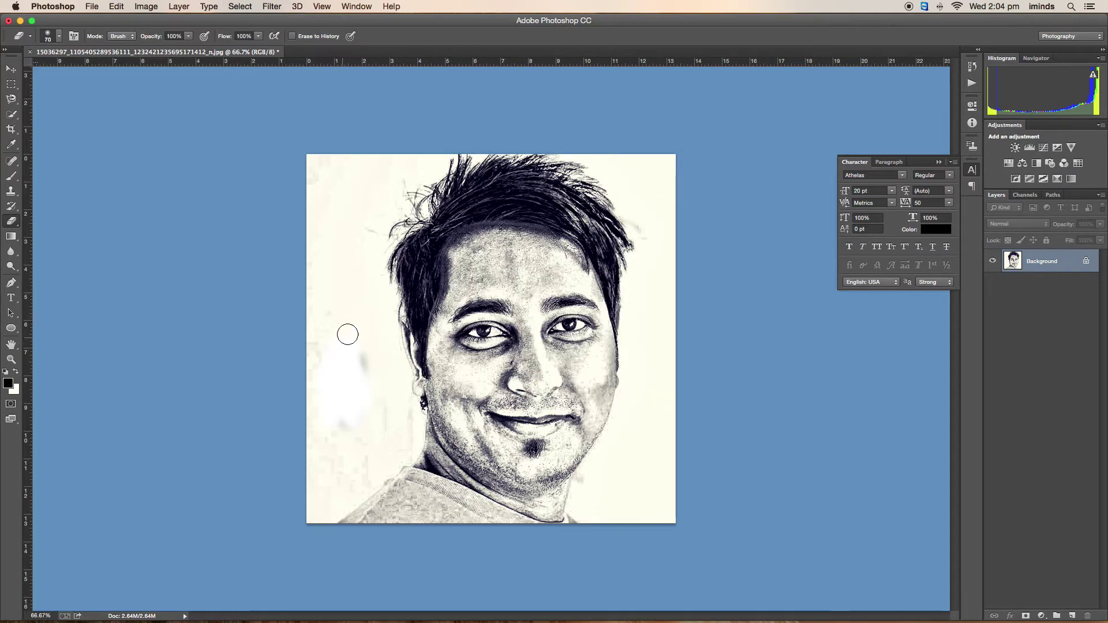
mouse_move(346, 331)
left_mouse_down()
mouse_move(356, 440)
mouse_move(321, 401)
mouse_move(322, 370)
mouse_move(336, 504)
mouse_move(396, 413)
mouse_move(405, 432)
mouse_move(364, 473)
mouse_move(348, 259)
mouse_move(321, 156)
mouse_move(317, 435)
mouse_move(329, 467)
left_mouse_up()
mouse_move(654, 236)
left_mouse_down()
mouse_move(643, 225)
mouse_move(646, 196)
mouse_move(695, 495)
mouse_move(600, 508)
mouse_move(588, 477)
mouse_move(588, 504)
mouse_move(645, 390)
mouse_move(657, 454)
left_mouse_up()
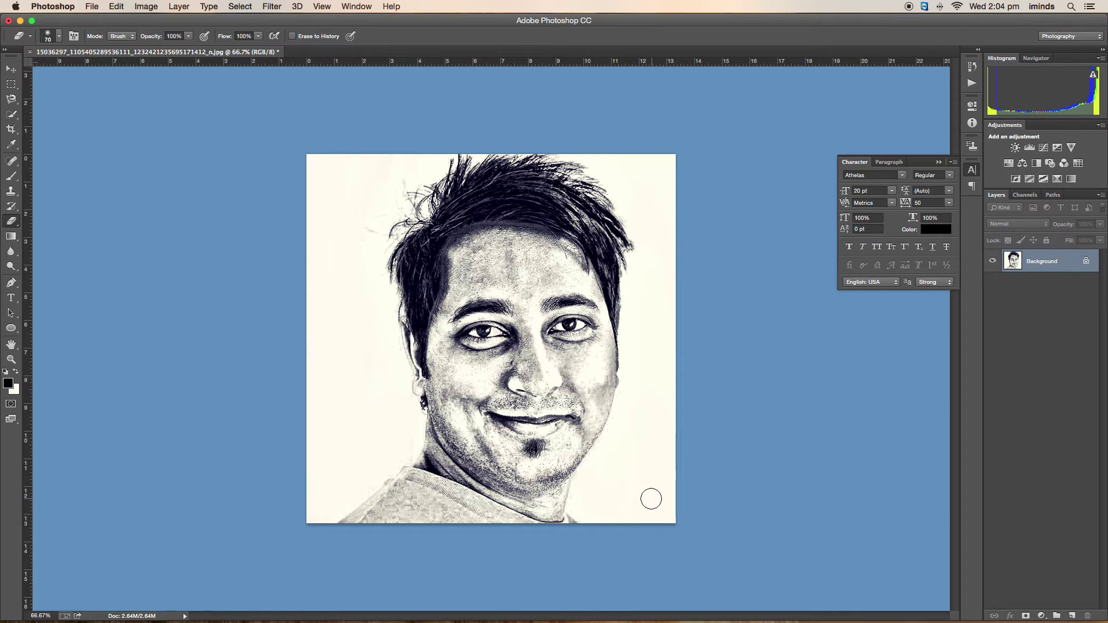